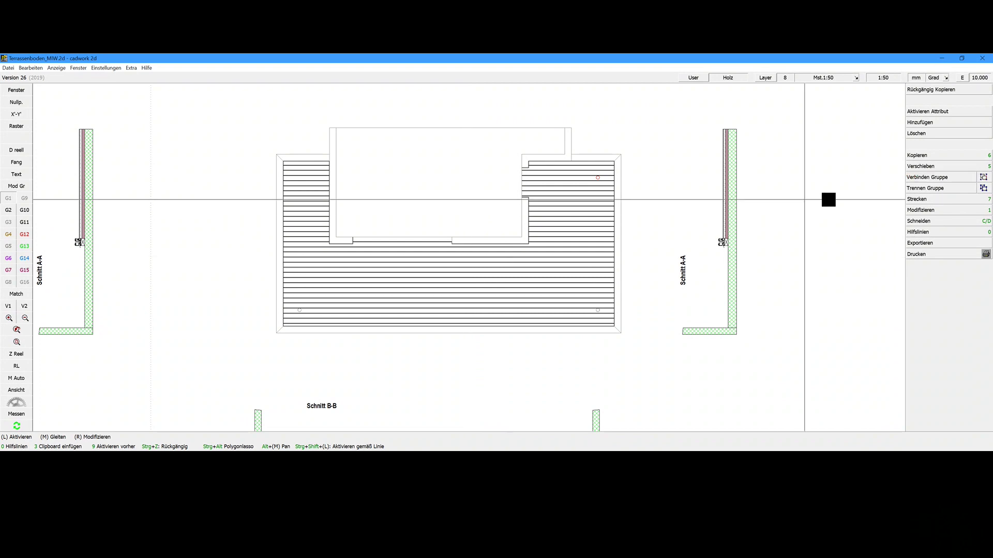
Step: Start the Verbinden Gruppe command to connect drawing elements into a group
{"action": "left_click", "coordinate": [928, 178]}
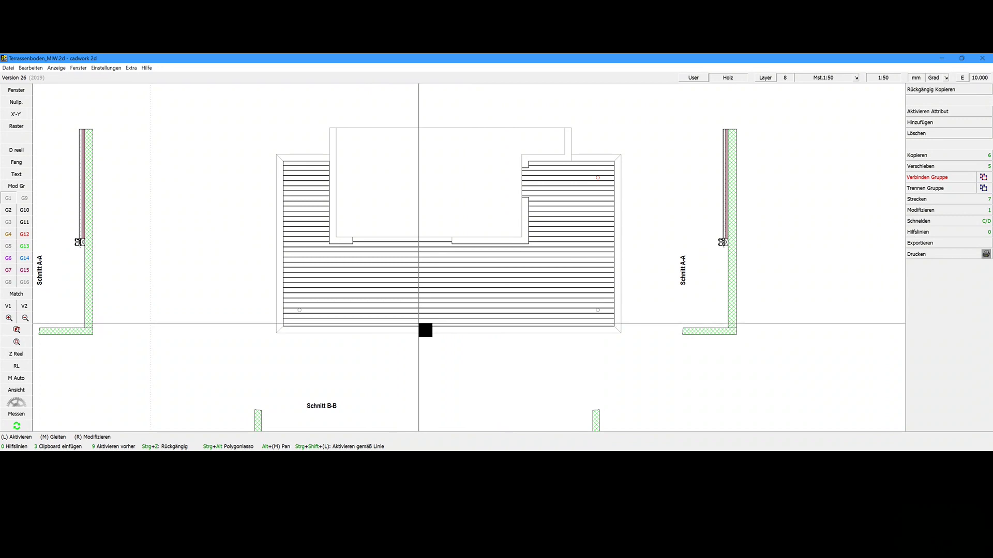
Step: Lasso the 17 deck boards below the cutout and activate them by attribute
{"action": "left_click_drag", "start_coordinate": [418, 325], "coordinate": [434, 243]}
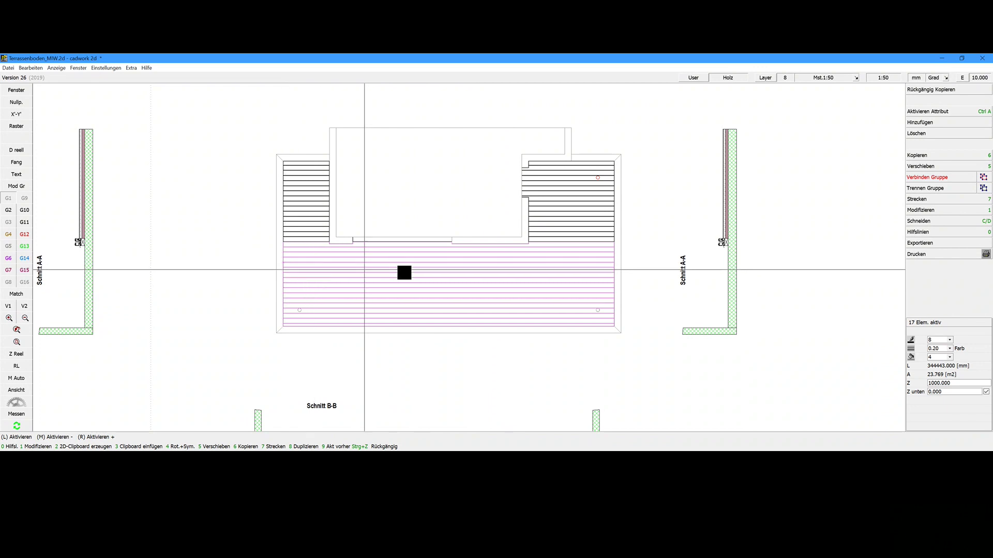
{"action": "key", "text": "ctrl+a"}
{"action": "scroll", "coordinate": [550, 268], "scroll_direction": "up", "scroll_amount": 5}
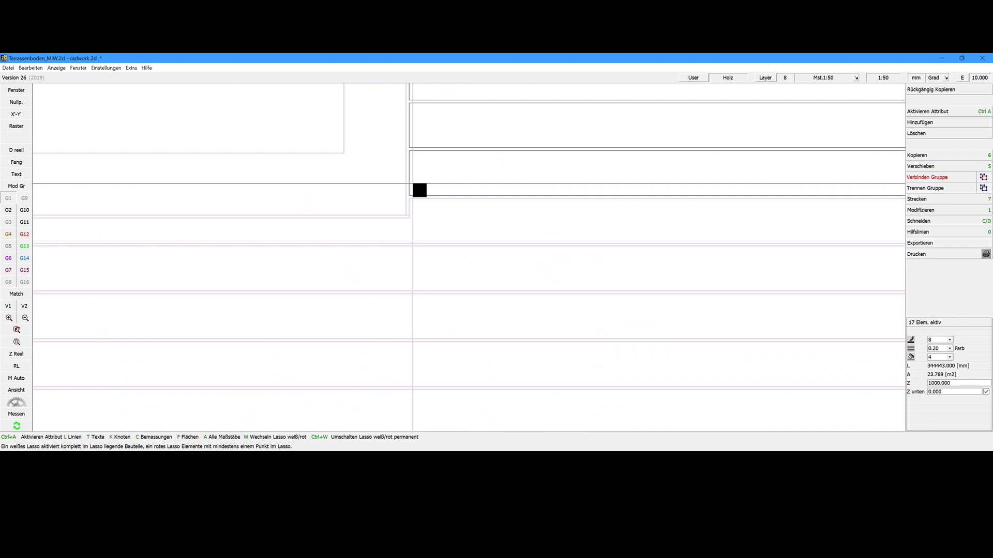
Step: Make two vertical (Y) cuts through the active lower deck boards
{"action": "key", "text": "c"}
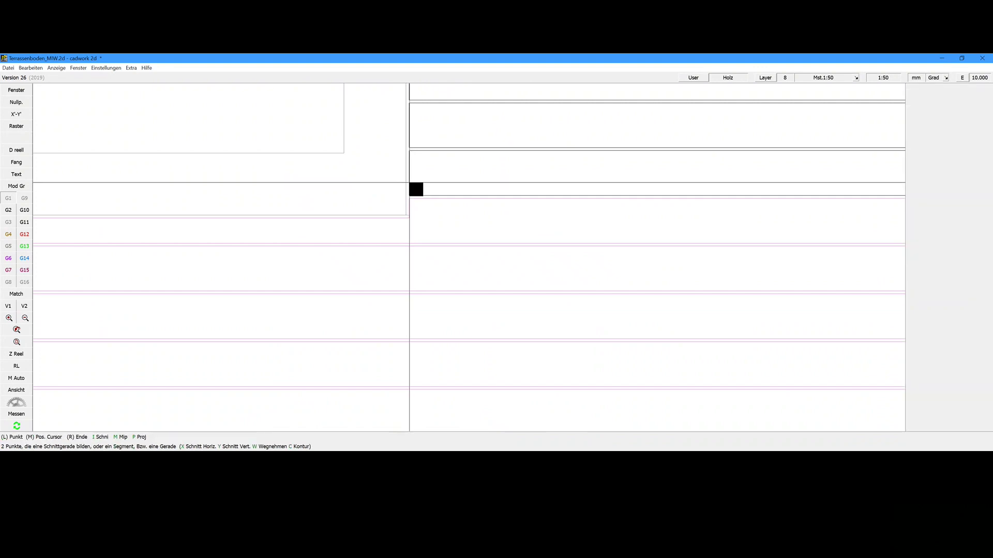
{"action": "key", "text": "y"}
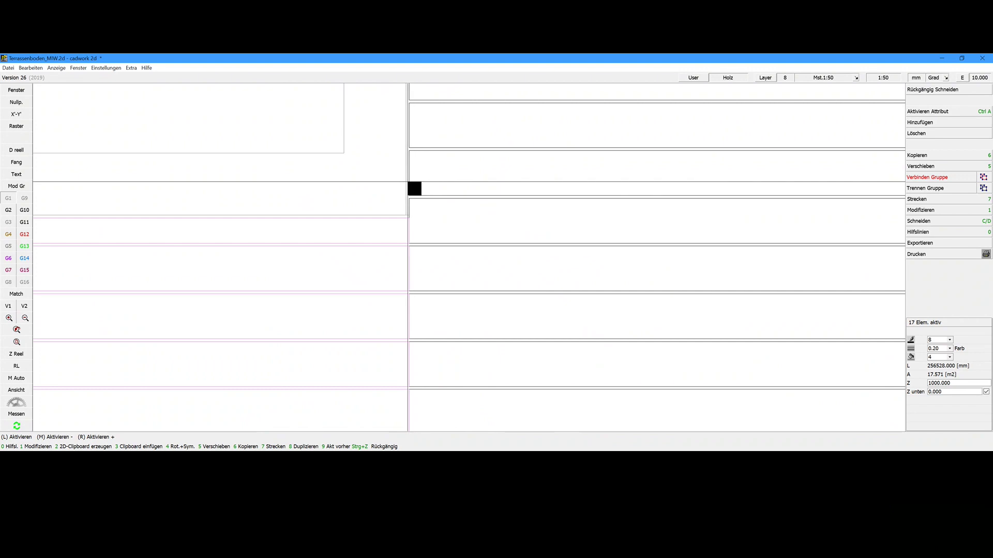
{"action": "key", "text": "c"}
{"action": "key", "text": "y"}
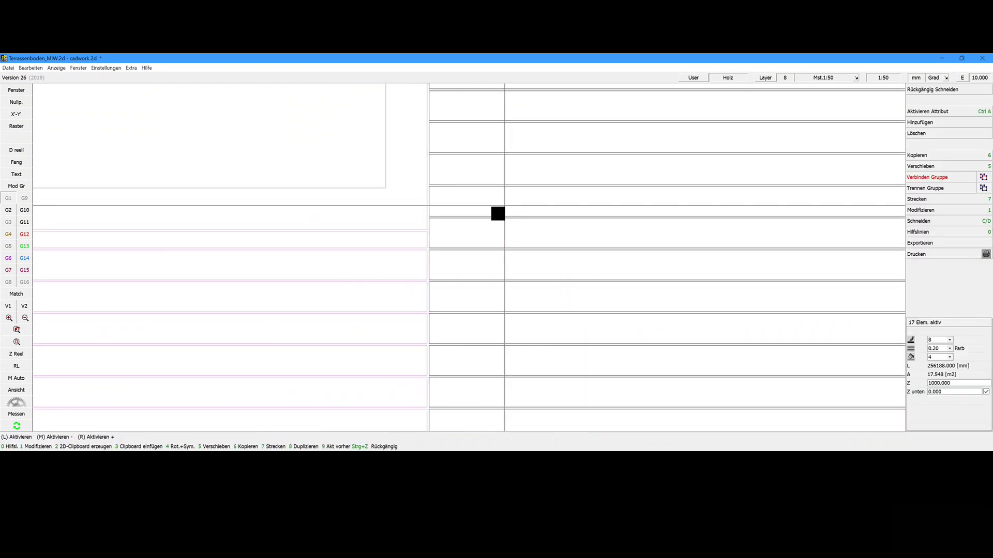
{"action": "scroll", "coordinate": [450, 222], "scroll_direction": "down", "scroll_amount": 3}
{"action": "scroll", "coordinate": [424, 251], "scroll_direction": "down", "scroll_amount": 2}
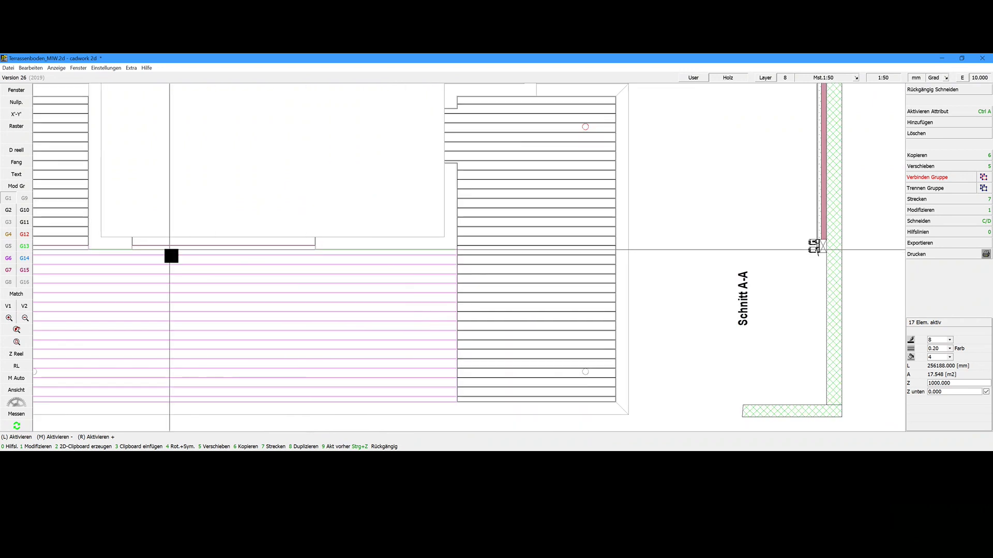
{"action": "scroll", "coordinate": [474, 264], "scroll_direction": "up", "scroll_amount": 2}
{"action": "scroll", "coordinate": [474, 263], "scroll_direction": "up", "scroll_amount": 1}
{"action": "scroll", "coordinate": [474, 264], "scroll_direction": "down", "scroll_amount": 1}
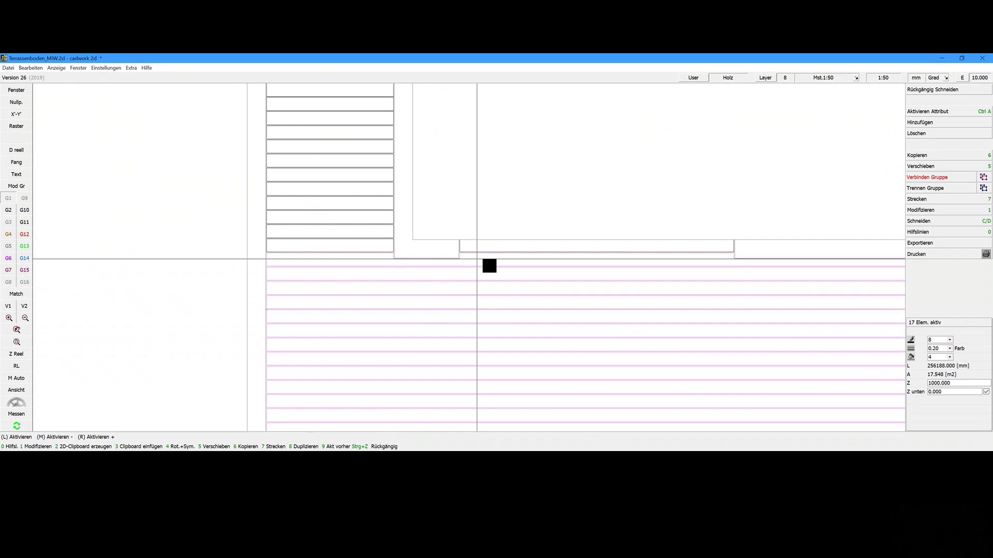
{"action": "scroll", "coordinate": [698, 263], "scroll_direction": "up", "scroll_amount": 1}
{"action": "scroll", "coordinate": [477, 264], "scroll_direction": "up", "scroll_amount": 1}
{"action": "scroll", "coordinate": [475, 264], "scroll_direction": "up", "scroll_amount": 1}
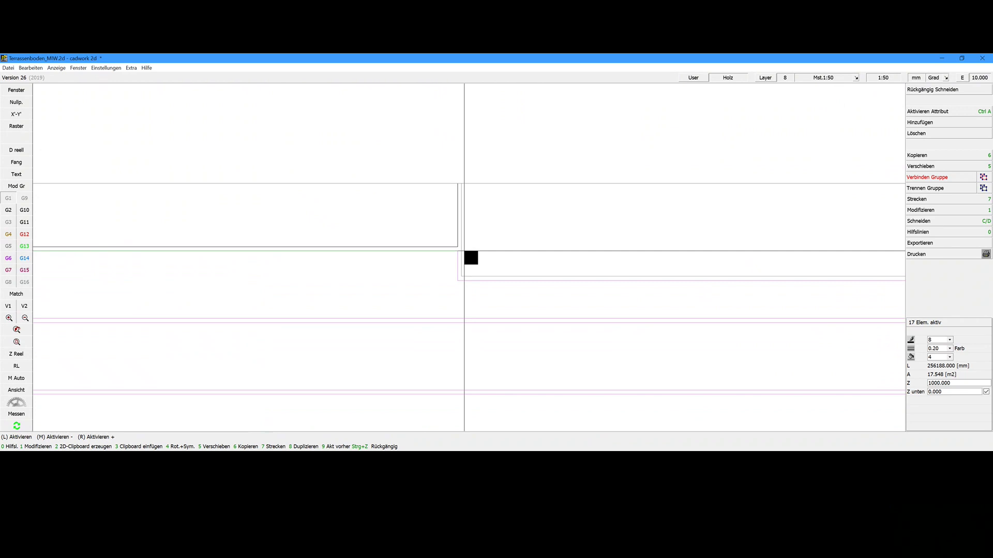
Step: Deactivate the pieces right of the cut and cut the remaining boards at the next line
{"action": "key", "text": "c"}
{"action": "left_click", "coordinate": [464, 251]}
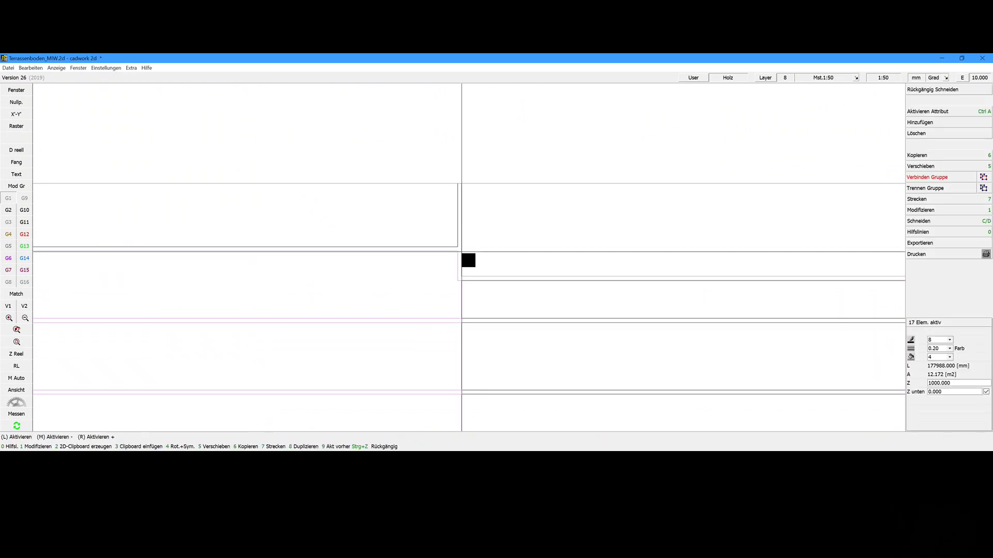
{"action": "key", "text": "c"}
{"action": "left_click", "coordinate": [460, 268]}
{"action": "scroll", "coordinate": [472, 268], "scroll_direction": "down", "scroll_amount": 1}
{"action": "scroll", "coordinate": [472, 267], "scroll_direction": "down", "scroll_amount": 2}
{"action": "scroll", "coordinate": [474, 264], "scroll_direction": "up", "scroll_amount": 2}
{"action": "scroll", "coordinate": [474, 264], "scroll_direction": "up", "scroll_amount": 2}
{"action": "scroll", "coordinate": [467, 269], "scroll_direction": "up", "scroll_amount": 1}
Step: Cut the board rows at another vertical line, leaving 17 short pieces (51789 mm) active
{"action": "key", "text": "c"}
{"action": "left_click", "coordinate": [451, 279]}
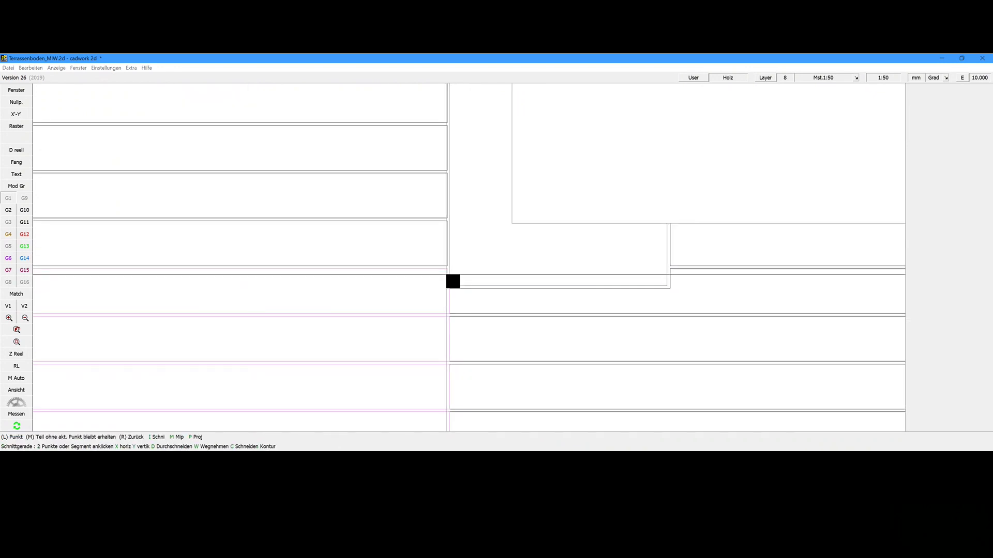
{"action": "scroll", "coordinate": [468, 274], "scroll_direction": "down", "scroll_amount": 2}
{"action": "scroll", "coordinate": [476, 269], "scroll_direction": "down", "scroll_amount": 1}
{"action": "scroll", "coordinate": [480, 269], "scroll_direction": "down", "scroll_amount": 1}
{"action": "scroll", "coordinate": [477, 262], "scroll_direction": "down", "scroll_amount": 1}
{"action": "scroll", "coordinate": [512, 266], "scroll_direction": "down", "scroll_amount": 1}
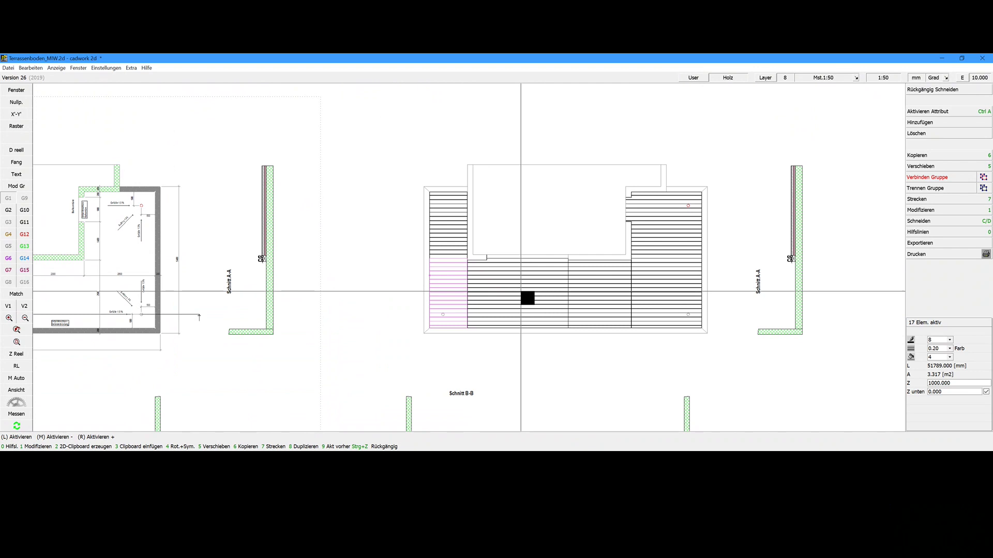
Step: Deactivate all boards and start parallel helper lines with a 150 mm offset
{"action": "key", "text": "Escape"}
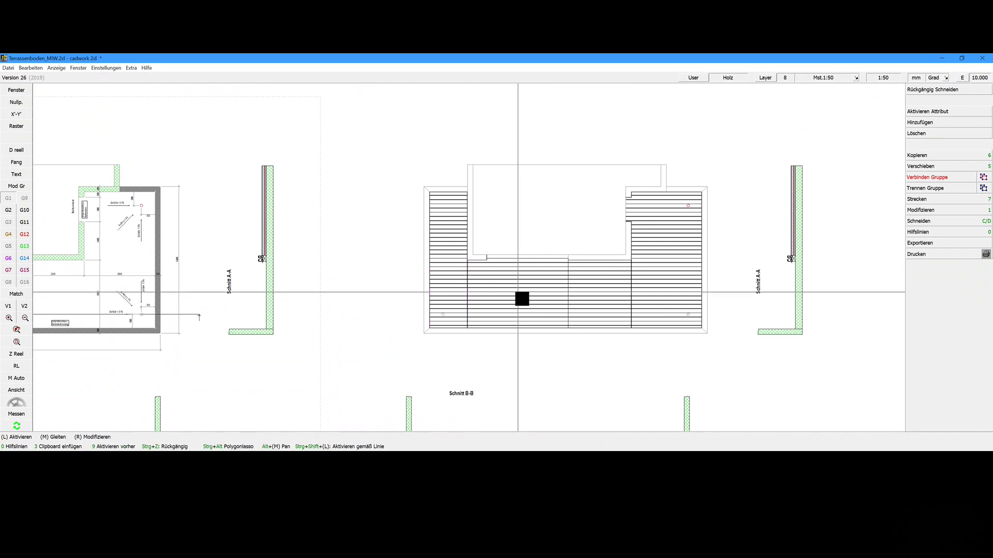
{"action": "scroll", "coordinate": [440, 258], "scroll_direction": "up", "scroll_amount": 3}
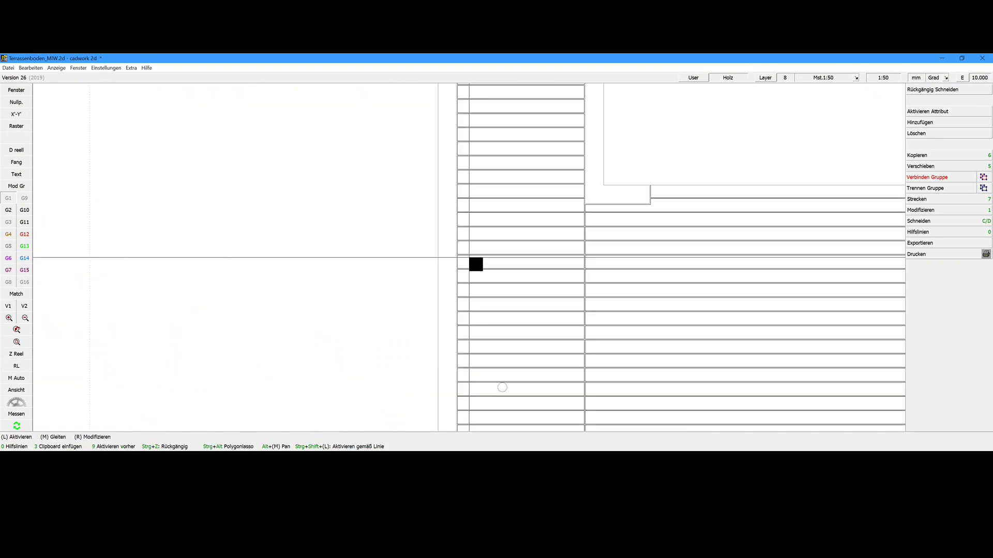
{"action": "scroll", "coordinate": [469, 258], "scroll_direction": "up", "scroll_amount": 2}
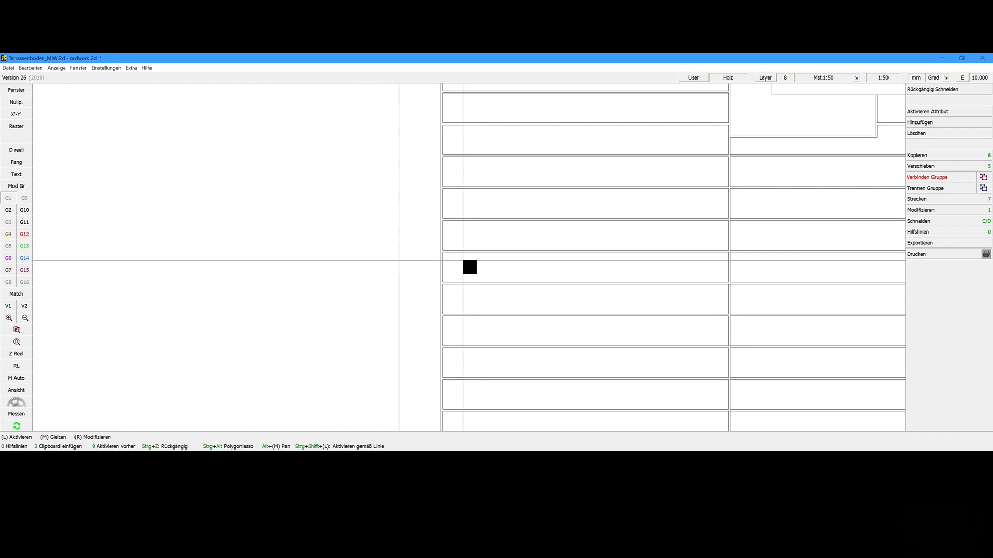
{"action": "key", "text": "0"}
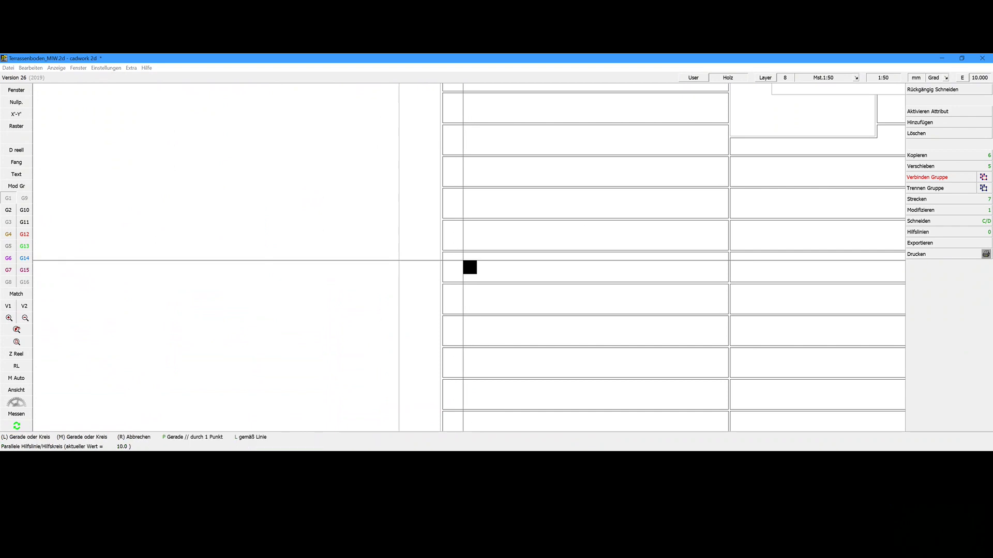
{"action": "type", "text": "150"}
{"action": "key", "text": "Return"}
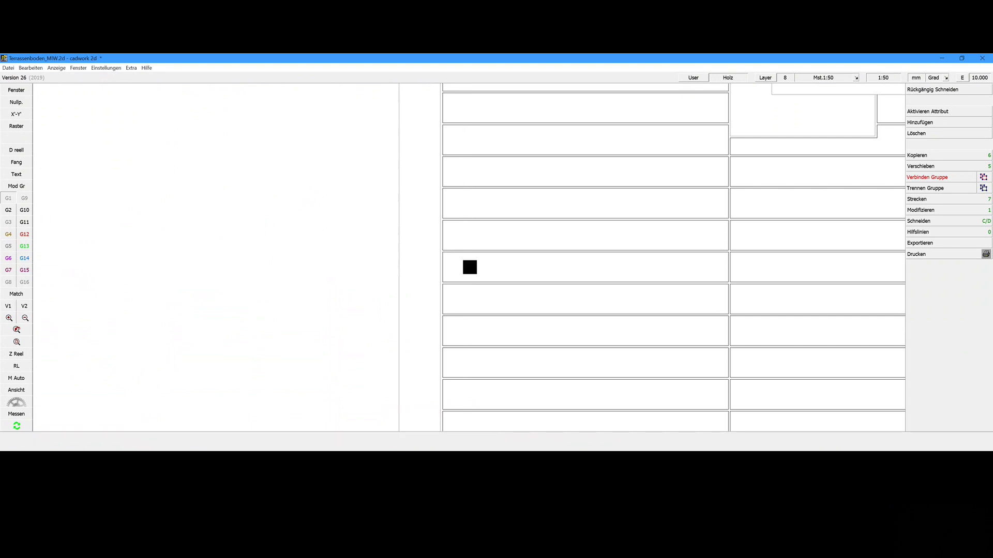
Step: Place 150 mm helper lines beside the first several board joints and edges
{"action": "scroll", "coordinate": [468, 262], "scroll_direction": "up", "scroll_amount": 2}
{"action": "left_click", "coordinate": [423, 206]}
{"action": "scroll", "coordinate": [465, 243], "scroll_direction": "down", "scroll_amount": 2}
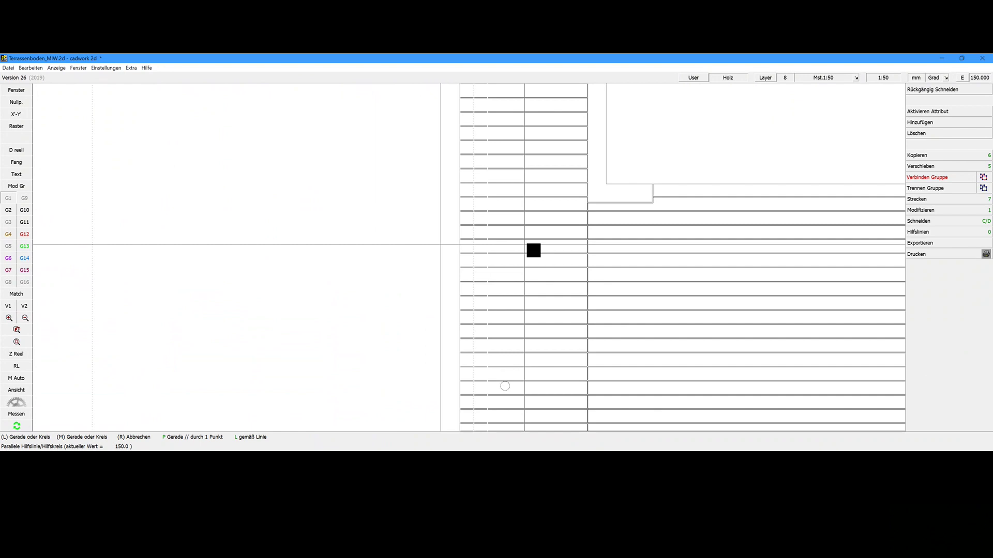
{"action": "scroll", "coordinate": [472, 259], "scroll_direction": "up", "scroll_amount": 1}
{"action": "left_click", "coordinate": [512, 267]}
{"action": "left_click", "coordinate": [559, 285]}
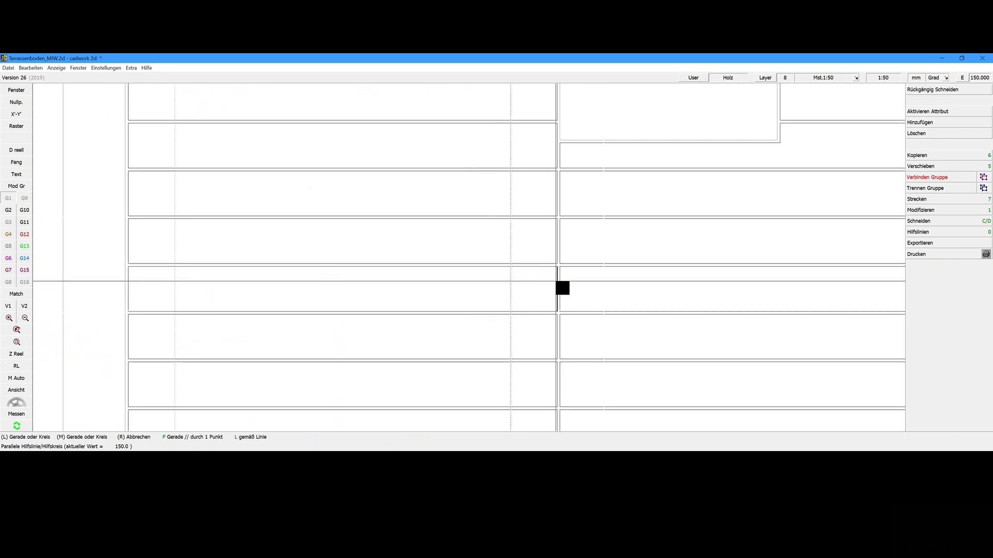
{"action": "left_click", "coordinate": [560, 279]}
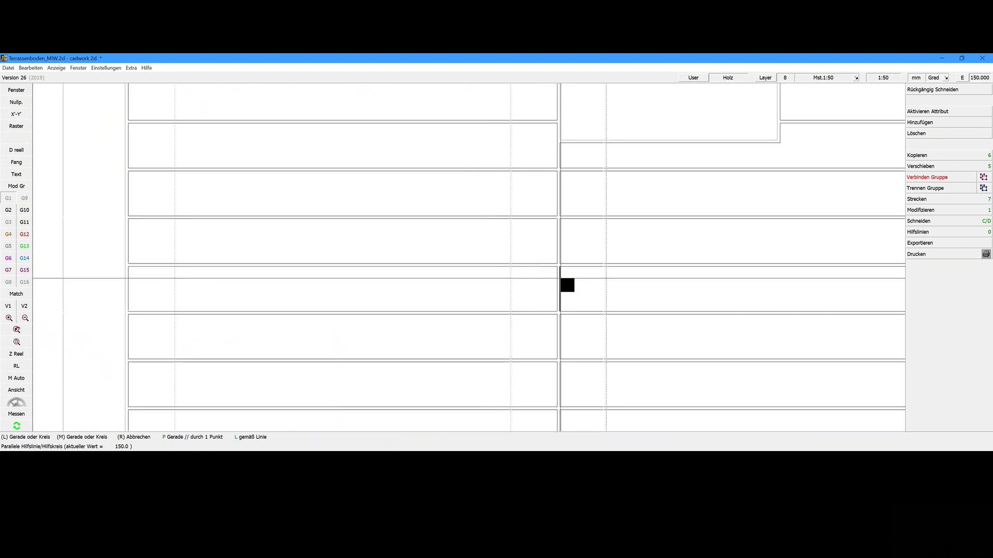
{"action": "scroll", "coordinate": [517, 275], "scroll_direction": "down", "scroll_amount": 2}
{"action": "scroll", "coordinate": [534, 274], "scroll_direction": "up", "scroll_amount": 1}
{"action": "scroll", "coordinate": [534, 275], "scroll_direction": "up", "scroll_amount": 1}
{"action": "left_click", "coordinate": [516, 249]}
Step: Add 150 mm helper lines beside the remaining joints and finish placing them
{"action": "scroll", "coordinate": [516, 250], "scroll_direction": "down", "scroll_amount": 1}
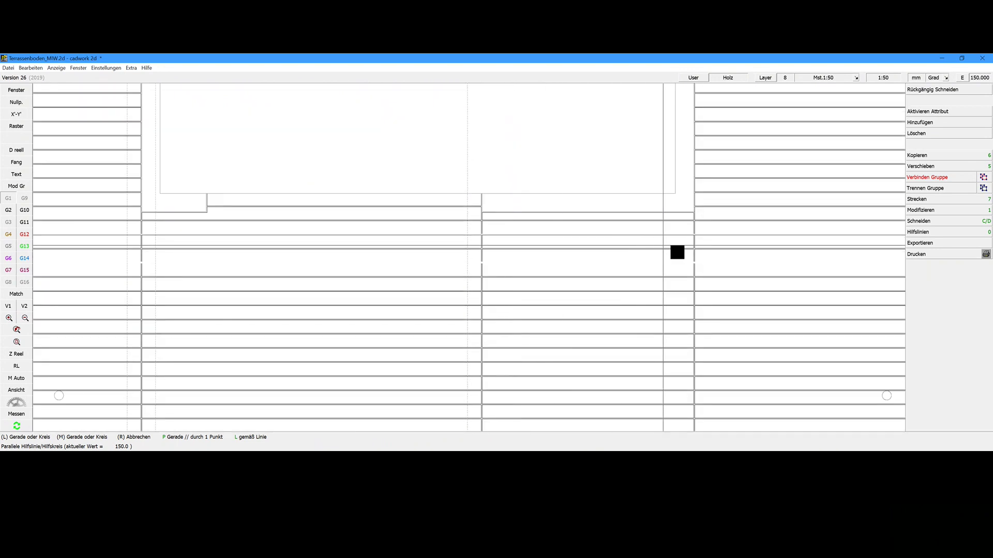
{"action": "scroll", "coordinate": [492, 267], "scroll_direction": "up", "scroll_amount": 1}
{"action": "left_click", "coordinate": [473, 261]}
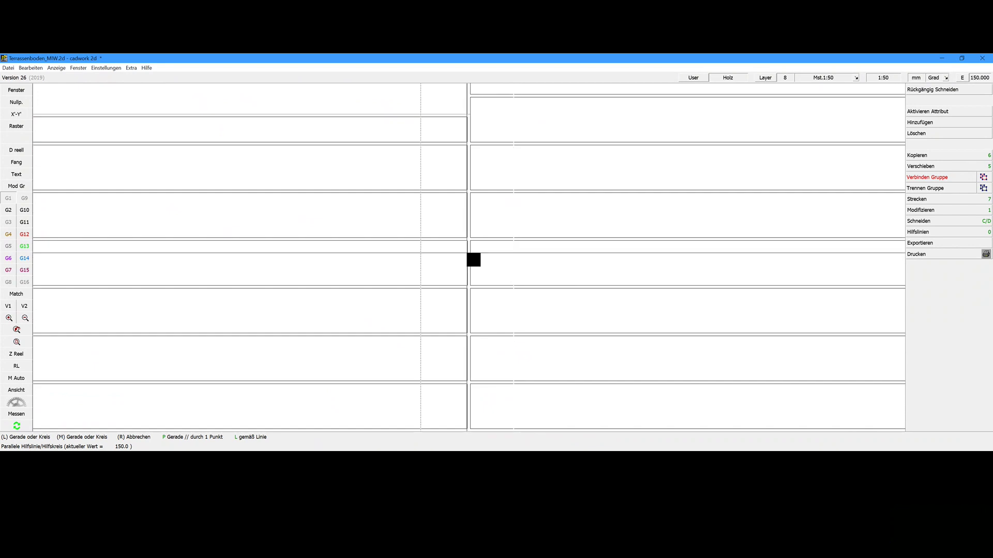
{"action": "scroll", "coordinate": [493, 266], "scroll_direction": "down", "scroll_amount": 2}
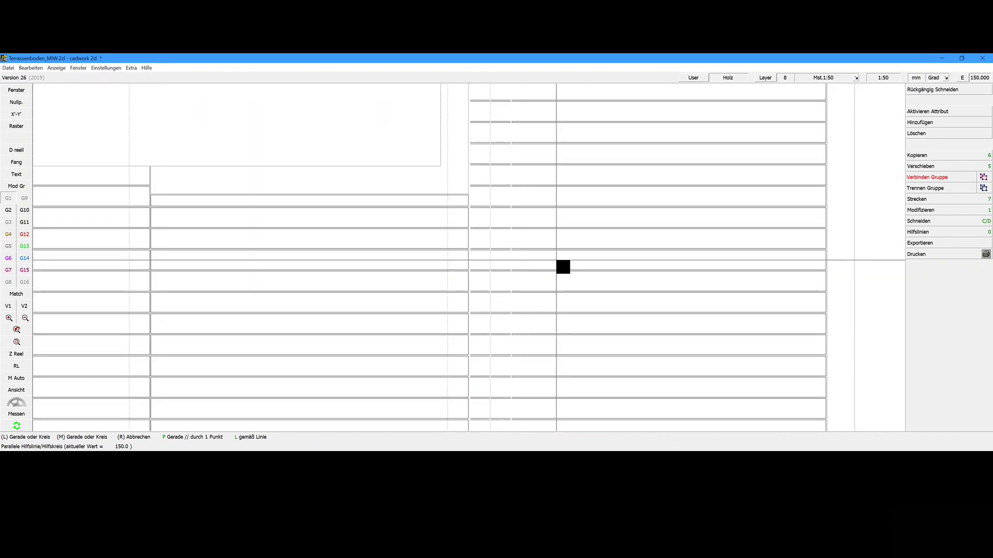
{"action": "scroll", "coordinate": [483, 276], "scroll_direction": "up", "scroll_amount": 1}
{"action": "scroll", "coordinate": [483, 277], "scroll_direction": "up", "scroll_amount": 1}
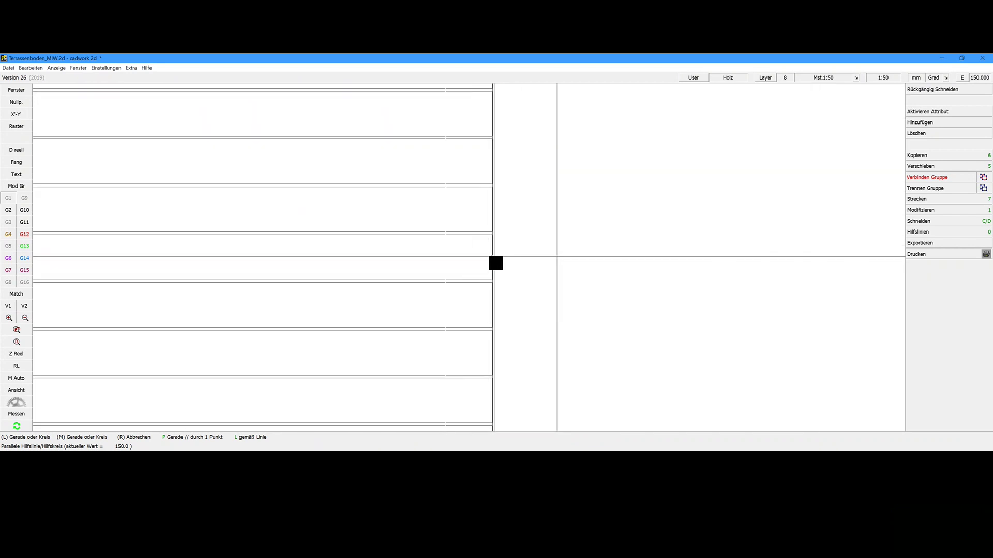
{"action": "scroll", "coordinate": [461, 264], "scroll_direction": "down", "scroll_amount": 2}
{"action": "left_click", "coordinate": [441, 264]}
{"action": "scroll", "coordinate": [417, 271], "scroll_direction": "down", "scroll_amount": 1}
{"action": "scroll", "coordinate": [250, 277], "scroll_direction": "up", "scroll_amount": 1}
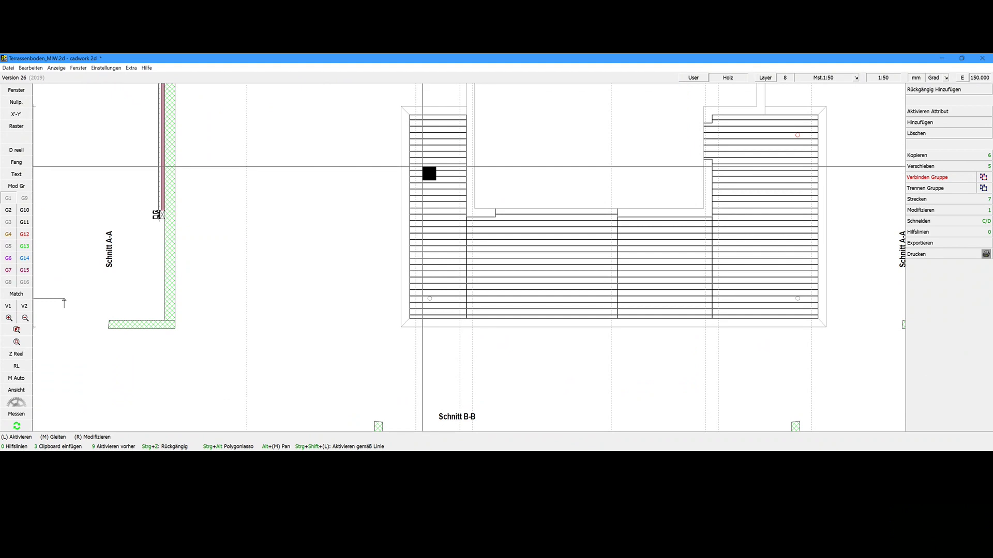
Step: Toggle the full print-frame view, then zoom in on the deck boards' top-left corner
{"action": "scroll", "coordinate": [476, 264], "scroll_direction": "up", "scroll_amount": 1}
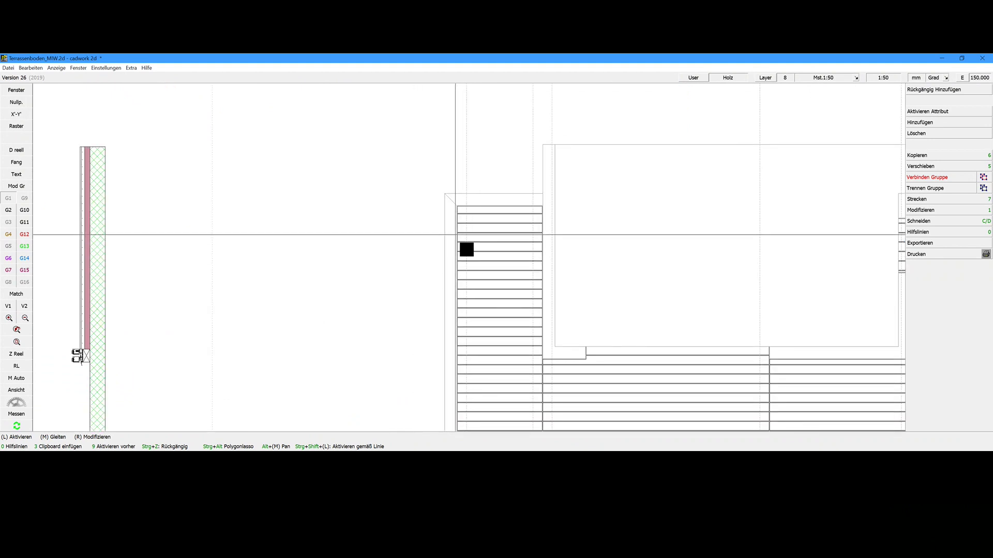
{"action": "scroll", "coordinate": [465, 258], "scroll_direction": "down", "scroll_amount": 1}
{"action": "key", "text": "2"}
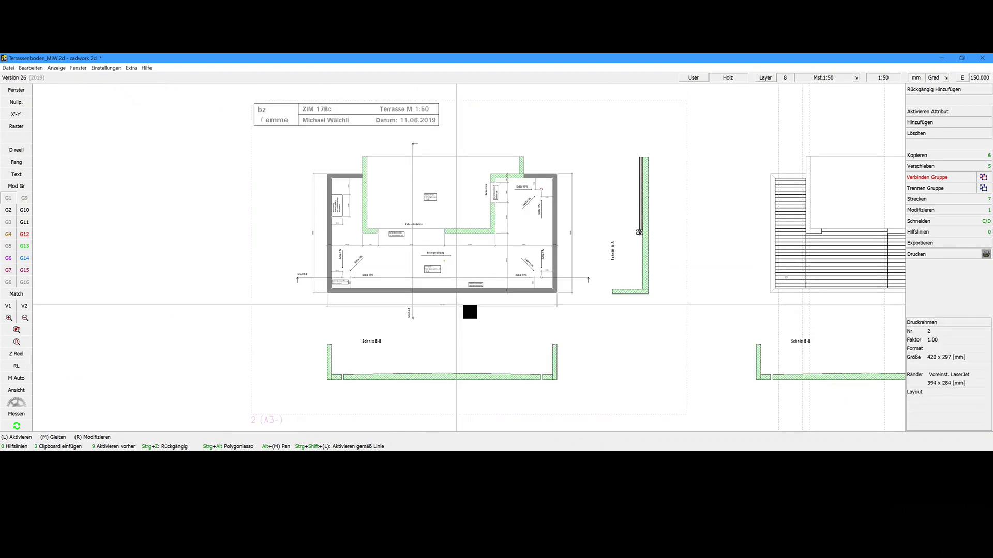
{"action": "key", "text": "2"}
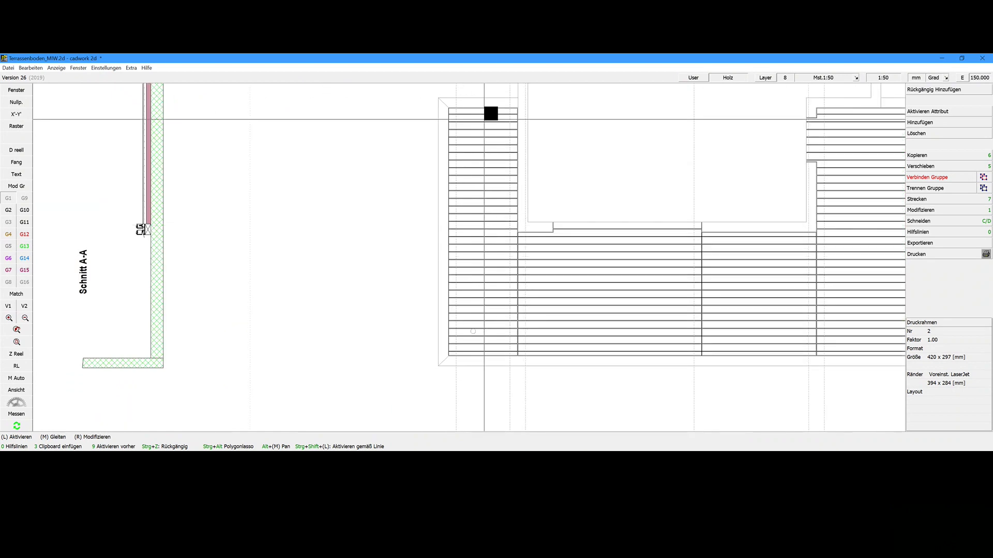
{"action": "scroll", "coordinate": [463, 115], "scroll_direction": "up", "scroll_amount": 1}
{"action": "scroll", "coordinate": [469, 257], "scroll_direction": "up", "scroll_amount": 1}
{"action": "scroll", "coordinate": [469, 258], "scroll_direction": "up", "scroll_amount": 1}
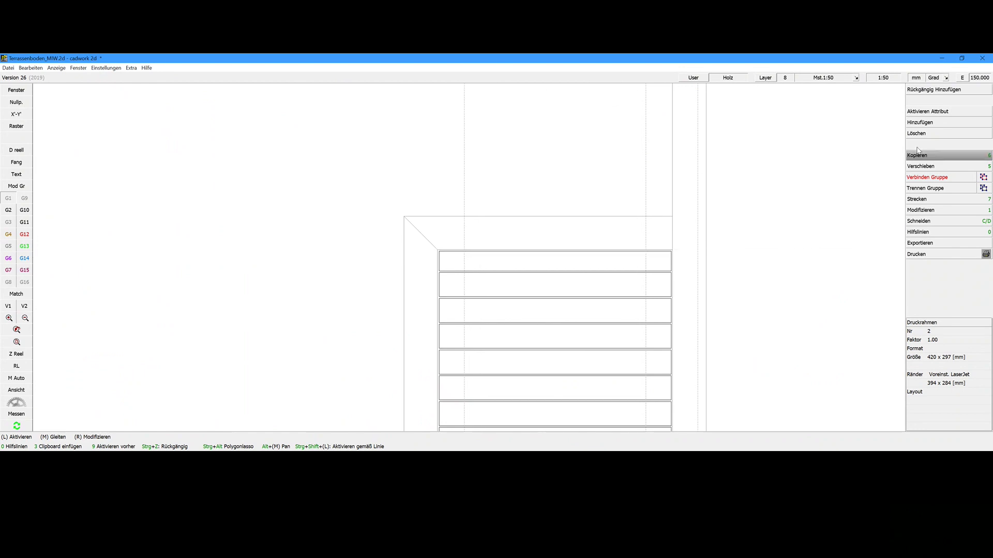
Step: Draw a narrow rectangle from a corner on the boards' top edge, 10000 mm long downward
{"action": "left_click", "coordinate": [932, 123]}
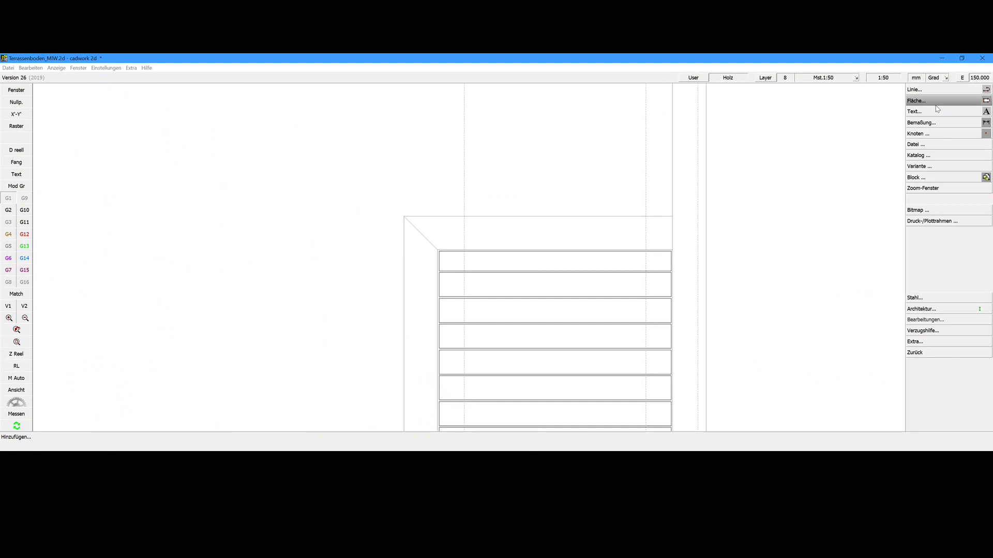
{"action": "left_click", "coordinate": [937, 103]}
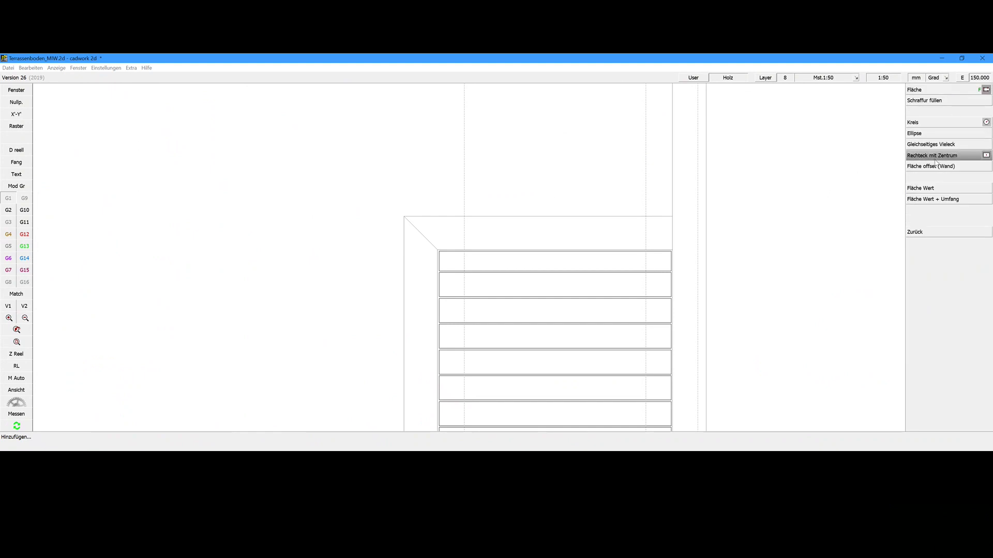
{"action": "left_click", "coordinate": [949, 92]}
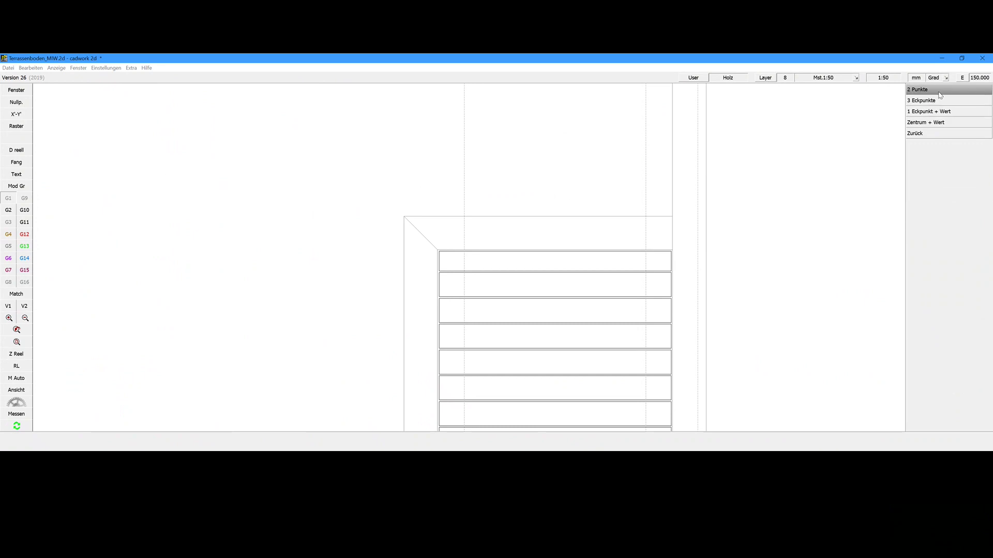
{"action": "left_click", "coordinate": [940, 111]}
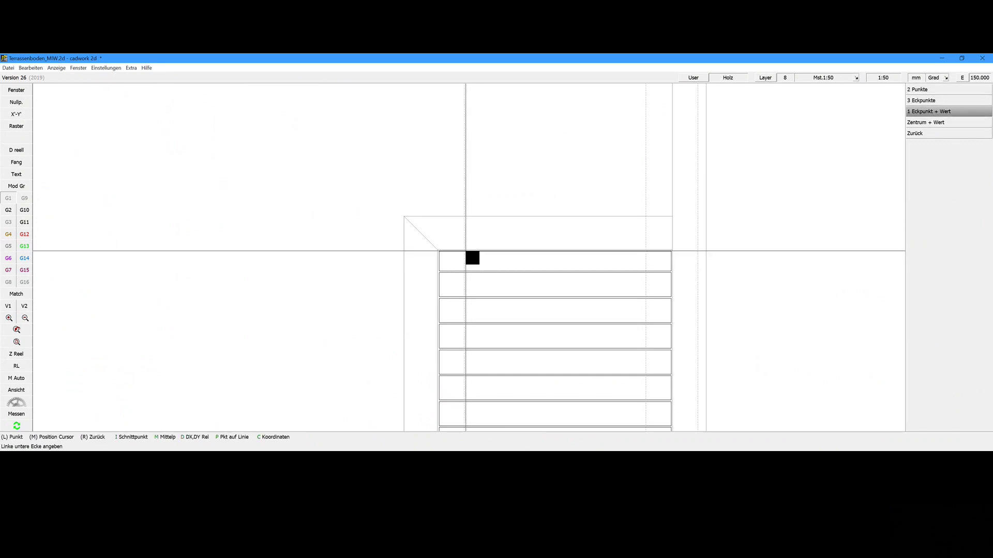
{"action": "left_click", "coordinate": [465, 251]}
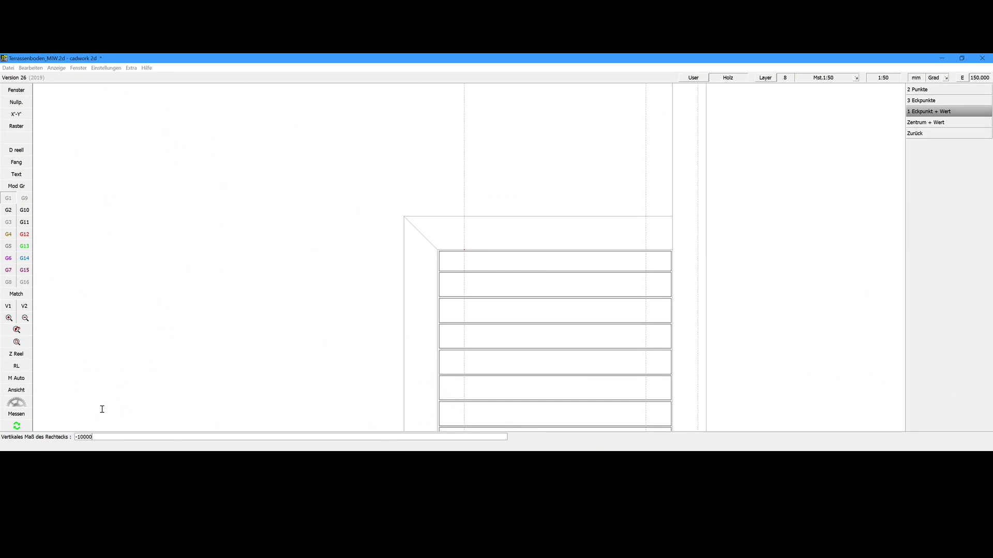
{"action": "key", "text": "Return"}
{"action": "right_click", "coordinate": [926, 145]}
{"action": "right_click", "coordinate": [899, 181]}
{"action": "right_click", "coordinate": [877, 110]}
{"action": "scroll", "coordinate": [479, 275], "scroll_direction": "down", "scroll_amount": 1}
{"action": "scroll", "coordinate": [474, 268], "scroll_direction": "up", "scroll_amount": 1}
{"action": "scroll", "coordinate": [480, 250], "scroll_direction": "up", "scroll_amount": 1}
{"action": "scroll", "coordinate": [465, 254], "scroll_direction": "up", "scroll_amount": 2}
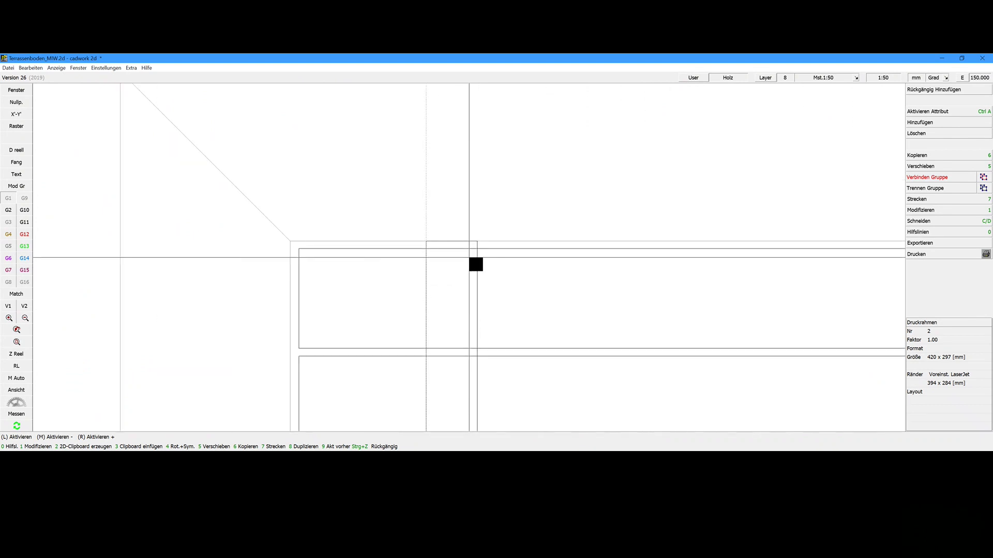
Step: Add a helper line 15 mm below the top board edge and trim the marker rectangle there
{"action": "type", "text": "015"}
{"action": "key", "text": "Return"}
{"action": "left_click", "coordinate": [502, 248]}
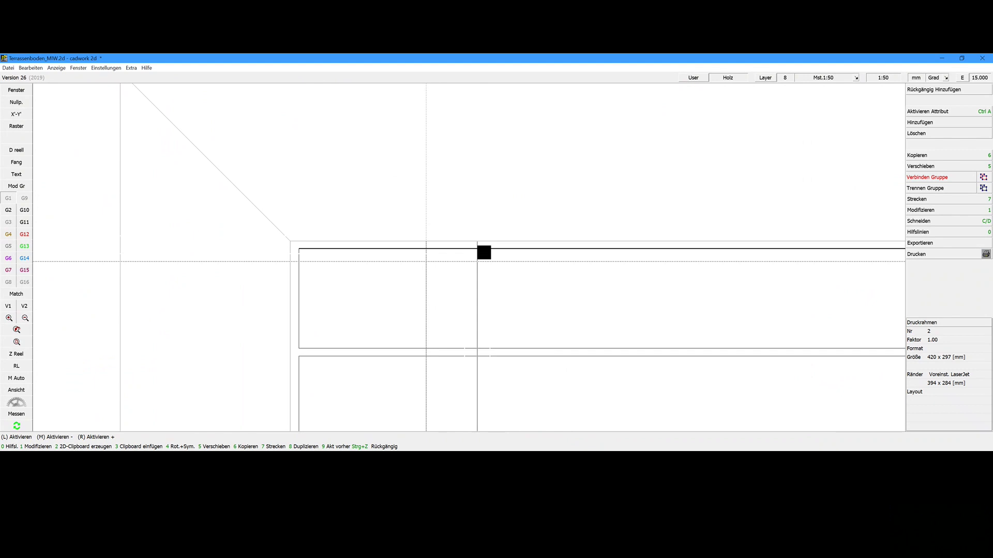
{"action": "left_click", "coordinate": [484, 252]}
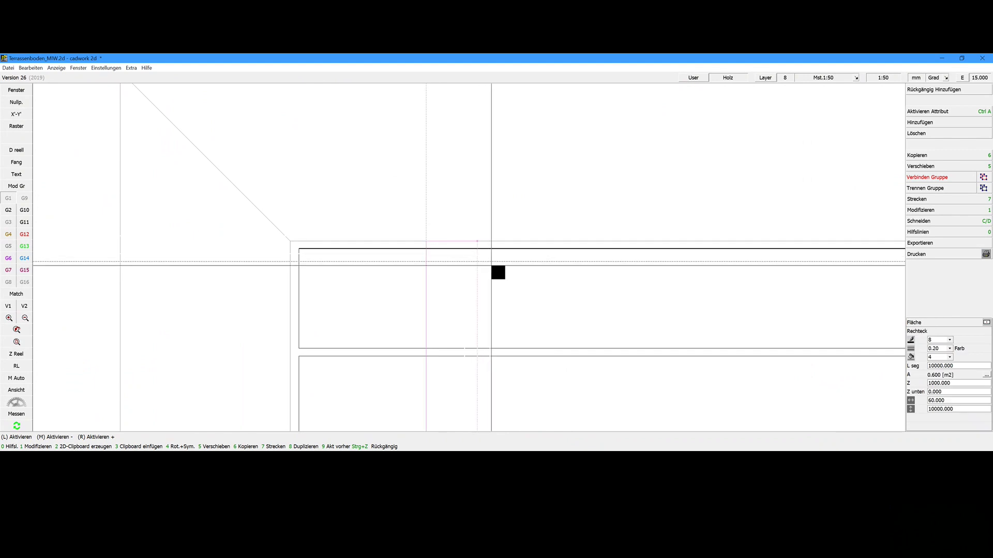
{"action": "key", "text": "c"}
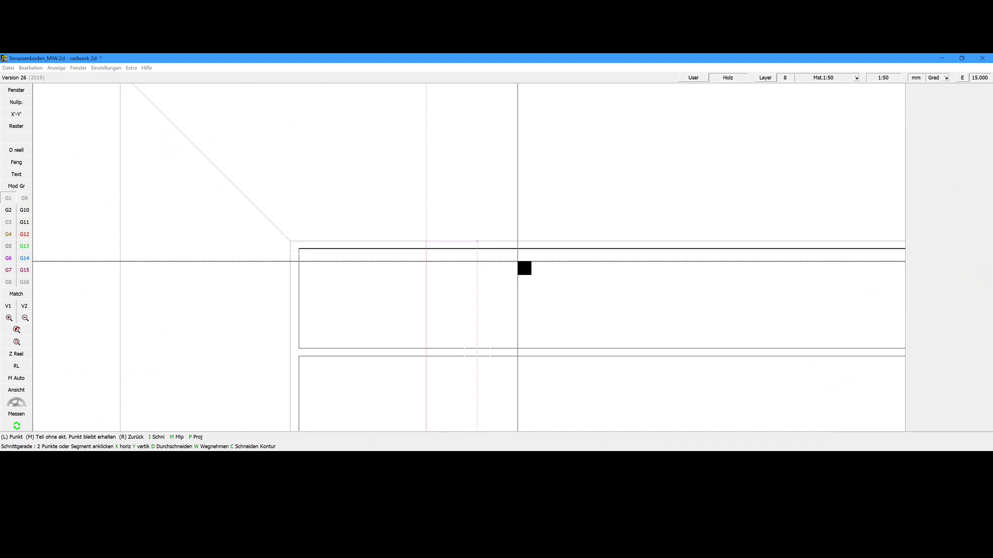
{"action": "left_click", "coordinate": [517, 262]}
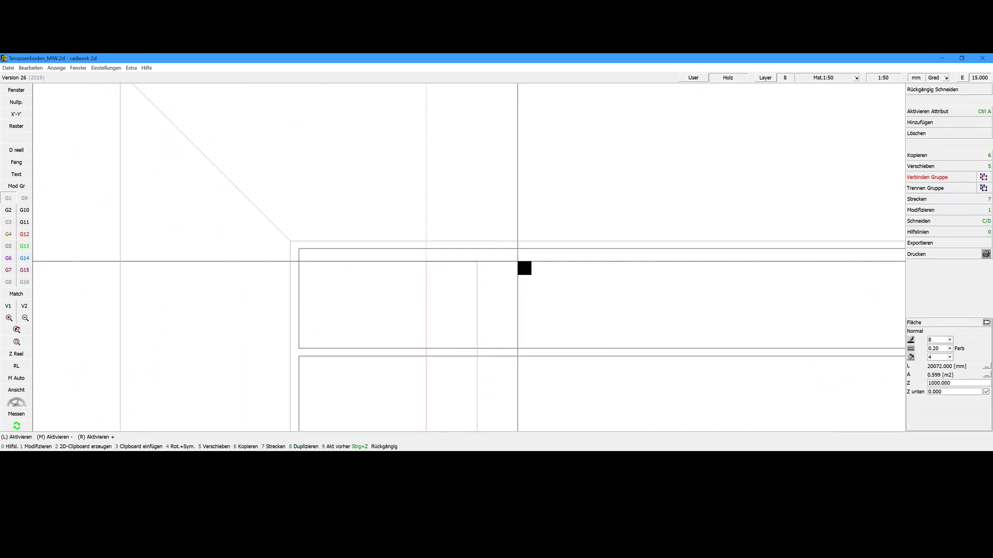
Step: Add a 15 mm parallel helper line above the boards' bottom edge
{"action": "scroll", "coordinate": [504, 264], "scroll_direction": "down", "scroll_amount": 3}
{"action": "scroll", "coordinate": [482, 263], "scroll_direction": "down", "scroll_amount": 1}
{"action": "scroll", "coordinate": [472, 265], "scroll_direction": "down", "scroll_amount": 1}
{"action": "scroll", "coordinate": [471, 267], "scroll_direction": "down", "scroll_amount": 2}
{"action": "scroll", "coordinate": [472, 259], "scroll_direction": "up", "scroll_amount": 2}
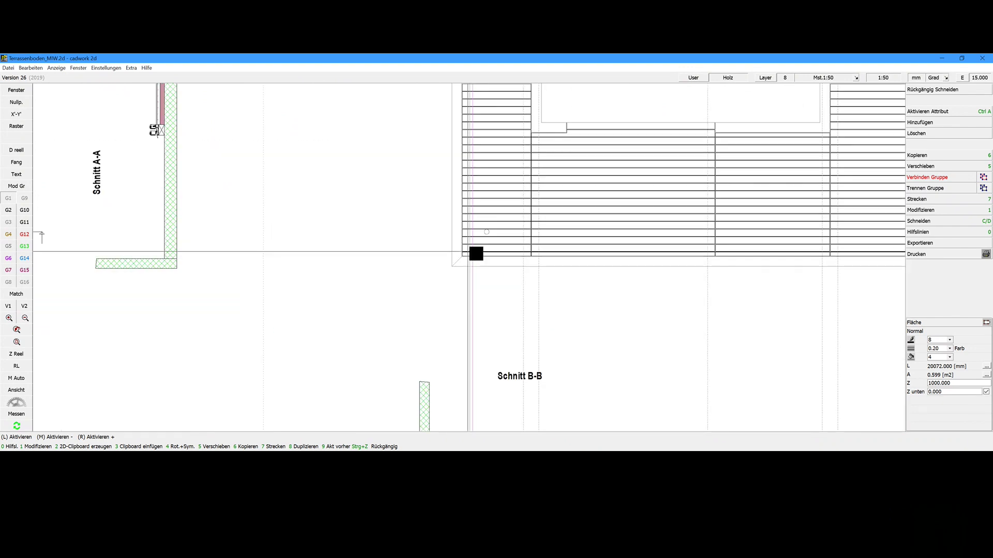
{"action": "scroll", "coordinate": [479, 271], "scroll_direction": "up", "scroll_amount": 1}
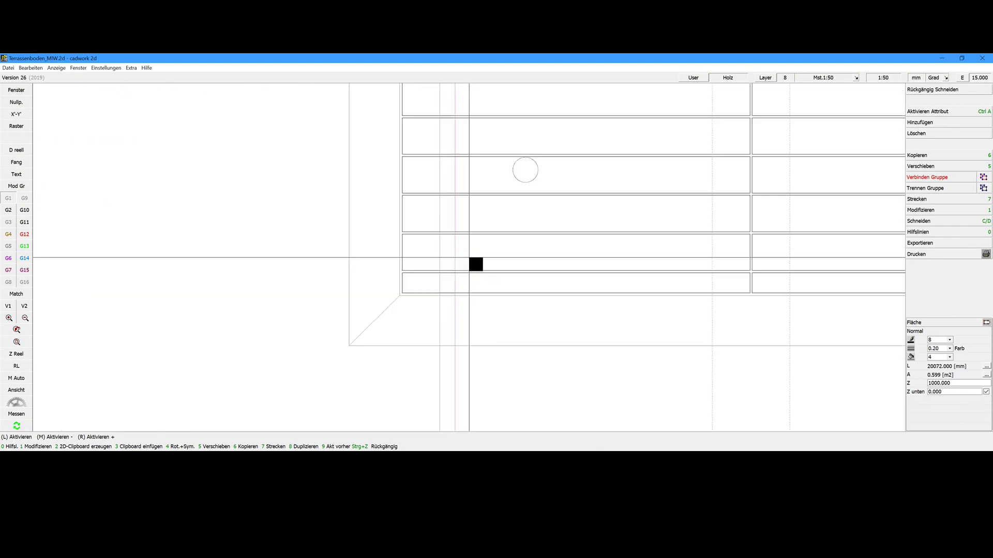
{"action": "scroll", "coordinate": [470, 258], "scroll_direction": "up", "scroll_amount": 3}
{"action": "key", "text": "0"}
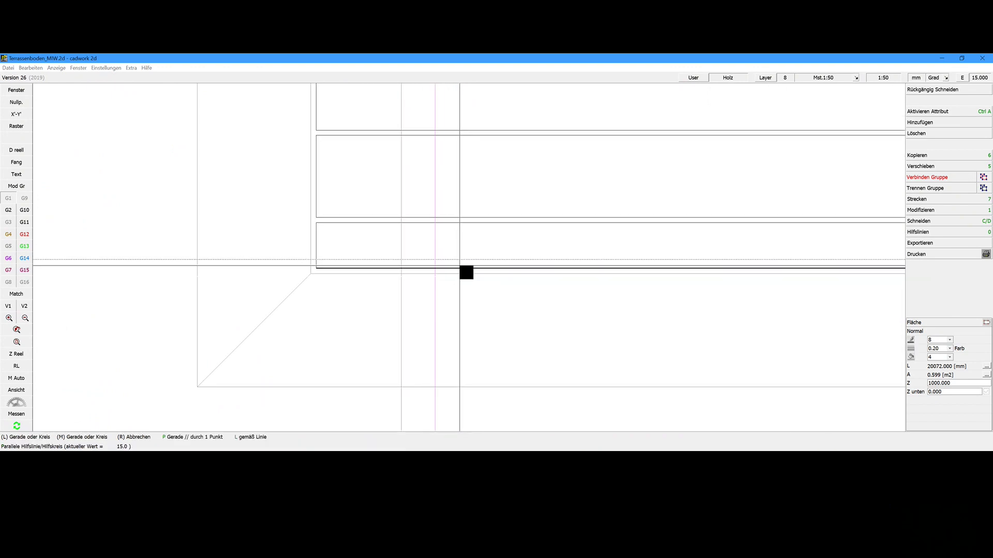
{"action": "left_click", "coordinate": [466, 273]}
{"action": "key", "text": "6"}
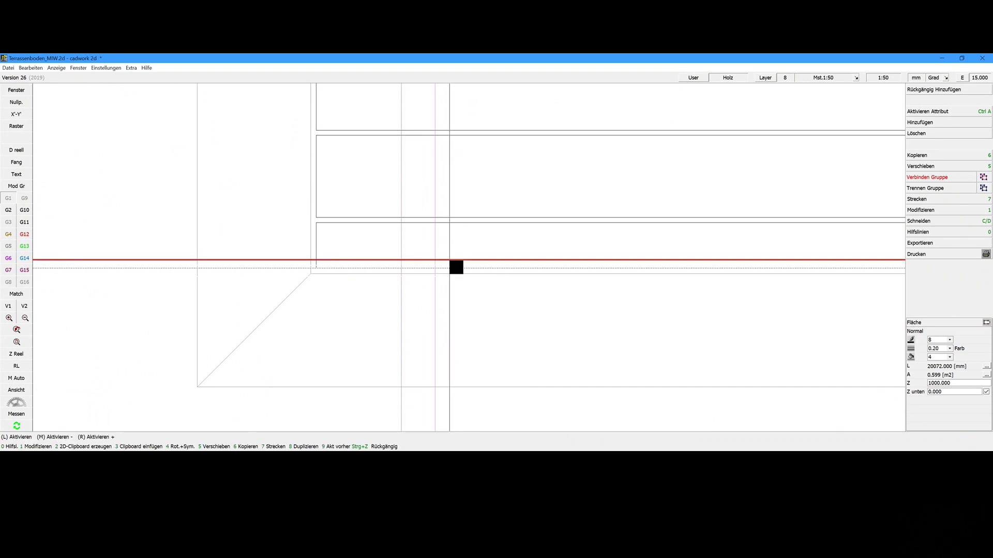
{"action": "scroll", "coordinate": [472, 259], "scroll_direction": "down", "scroll_amount": 1}
{"action": "scroll", "coordinate": [472, 261], "scroll_direction": "up", "scroll_amount": 1}
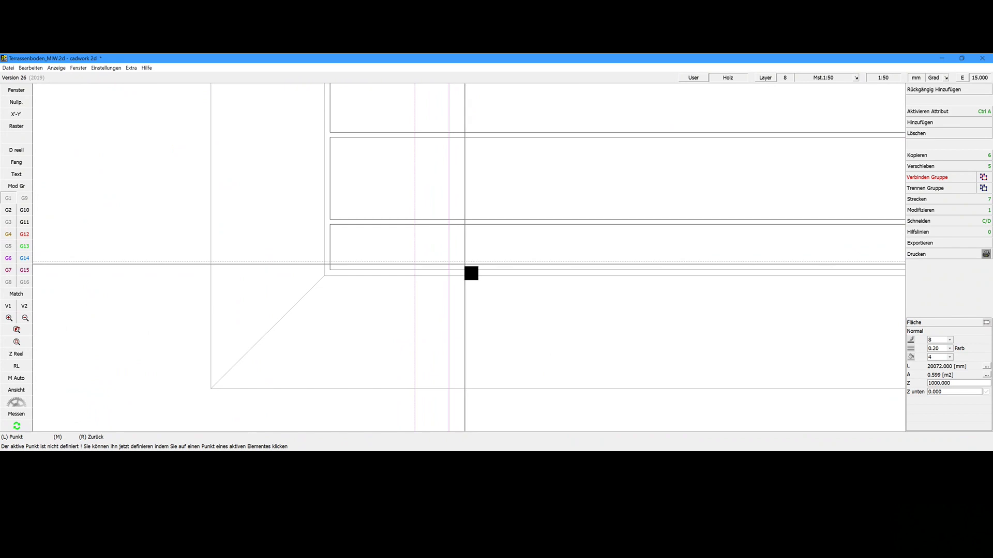
{"action": "right_click", "coordinate": [460, 262]}
Step: Trim the marker rectangle at the bottom helper line, leaving 0.297 m² and 10022 mm
{"action": "scroll", "coordinate": [468, 262], "scroll_direction": "down", "scroll_amount": 2}
{"action": "scroll", "coordinate": [473, 263], "scroll_direction": "down", "scroll_amount": 1}
{"action": "scroll", "coordinate": [473, 263], "scroll_direction": "down", "scroll_amount": 2}
{"action": "scroll", "coordinate": [473, 263], "scroll_direction": "down", "scroll_amount": 1}
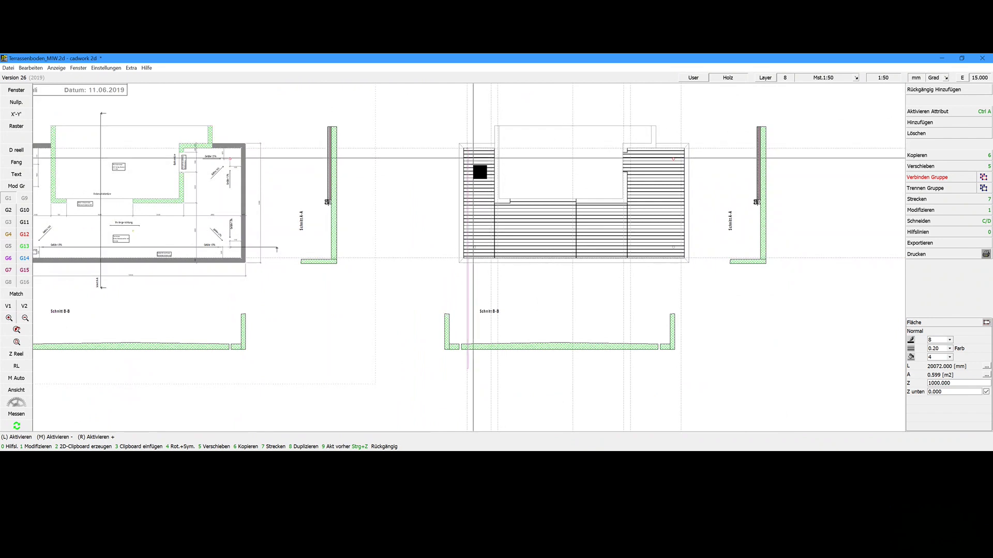
{"action": "scroll", "coordinate": [474, 259], "scroll_direction": "up", "scroll_amount": 2}
{"action": "scroll", "coordinate": [474, 259], "scroll_direction": "up", "scroll_amount": 1}
{"action": "scroll", "coordinate": [469, 258], "scroll_direction": "up", "scroll_amount": 1}
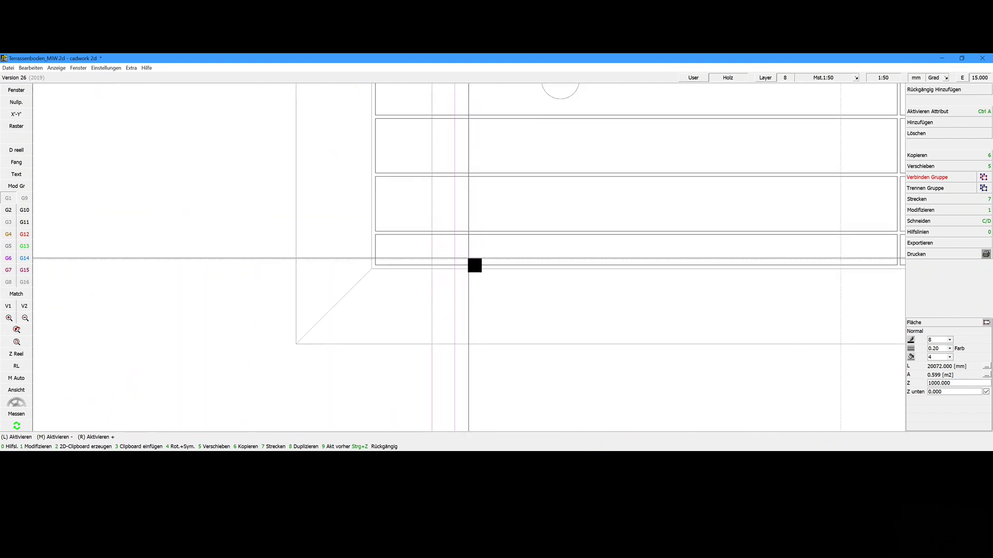
{"action": "key", "text": "c"}
{"action": "left_click", "coordinate": [475, 258]}
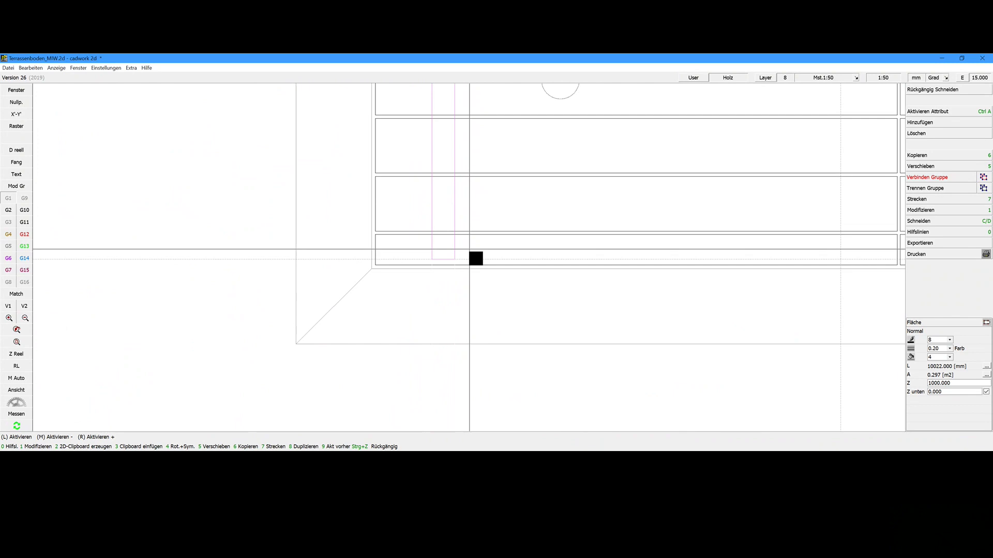
{"action": "scroll", "coordinate": [476, 258], "scroll_direction": "down", "scroll_amount": 3}
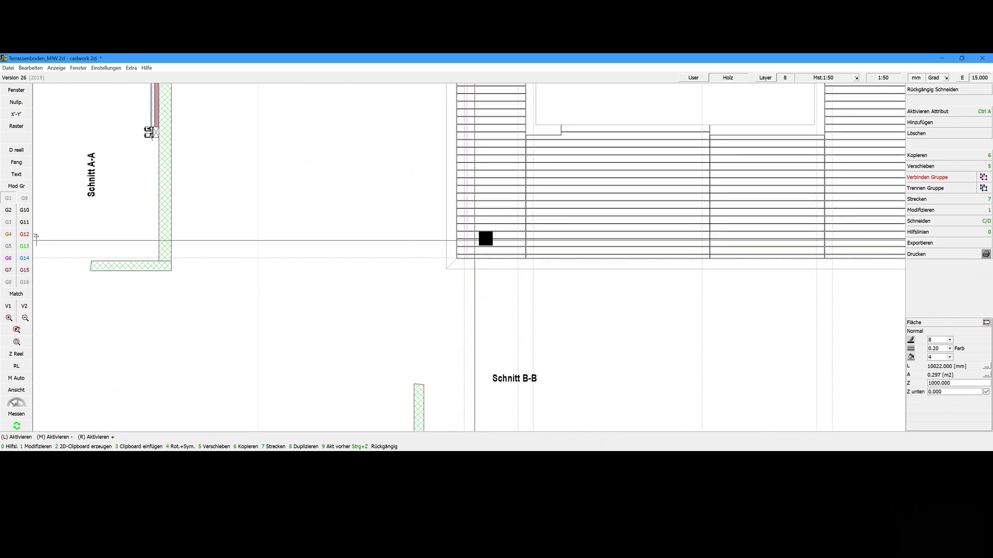
{"action": "scroll", "coordinate": [474, 245], "scroll_direction": "down", "scroll_amount": 2}
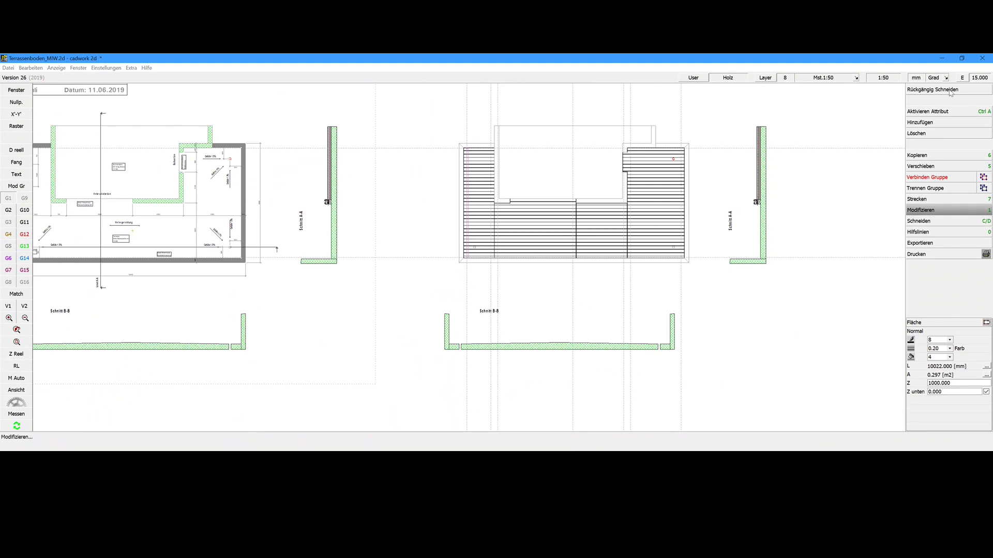
Step: Change the marker rectangle's line type to a dashed style
{"action": "left_click", "coordinate": [929, 211]}
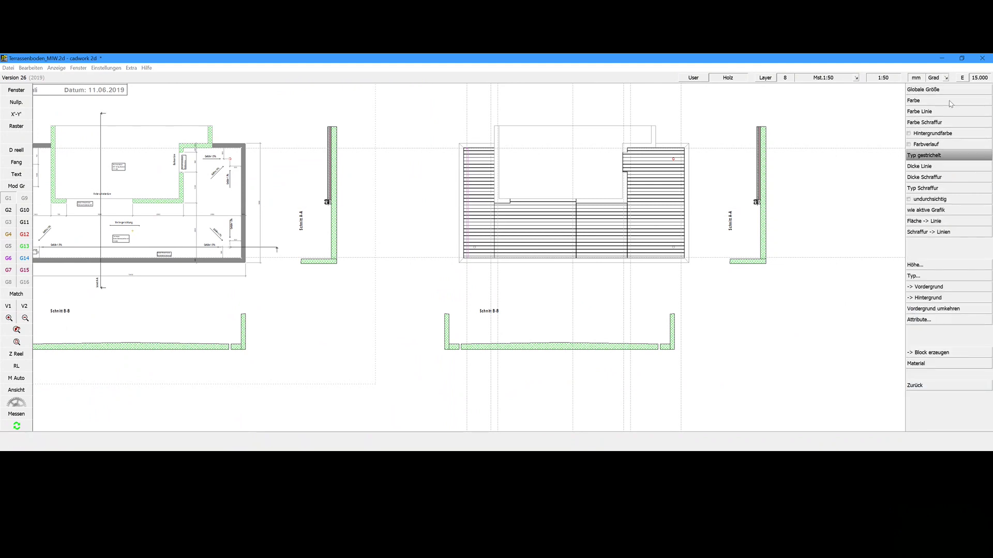
{"action": "left_click", "coordinate": [930, 155]}
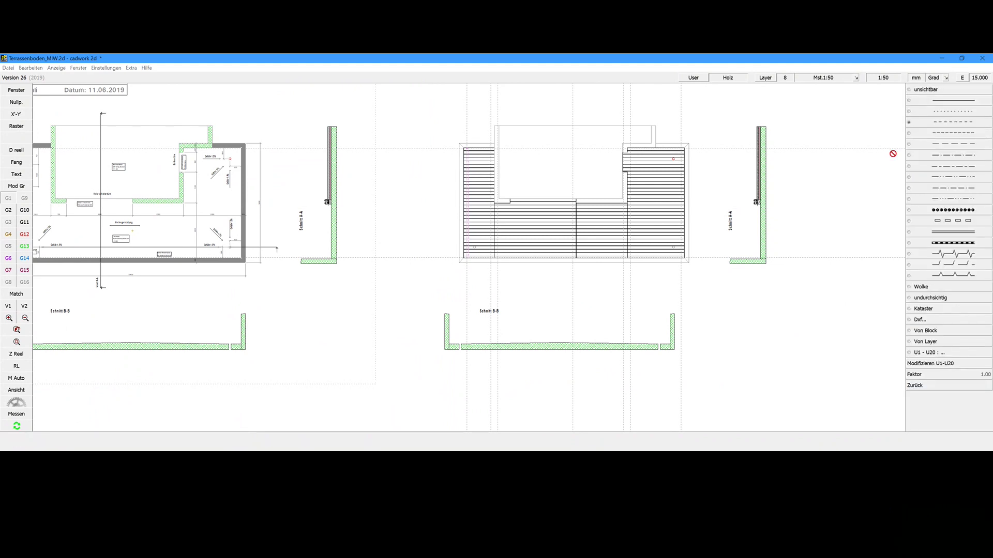
{"action": "scroll", "coordinate": [475, 264], "scroll_direction": "up", "scroll_amount": 3}
{"action": "scroll", "coordinate": [476, 264], "scroll_direction": "up", "scroll_amount": 2}
{"action": "scroll", "coordinate": [474, 263], "scroll_direction": "up", "scroll_amount": 2}
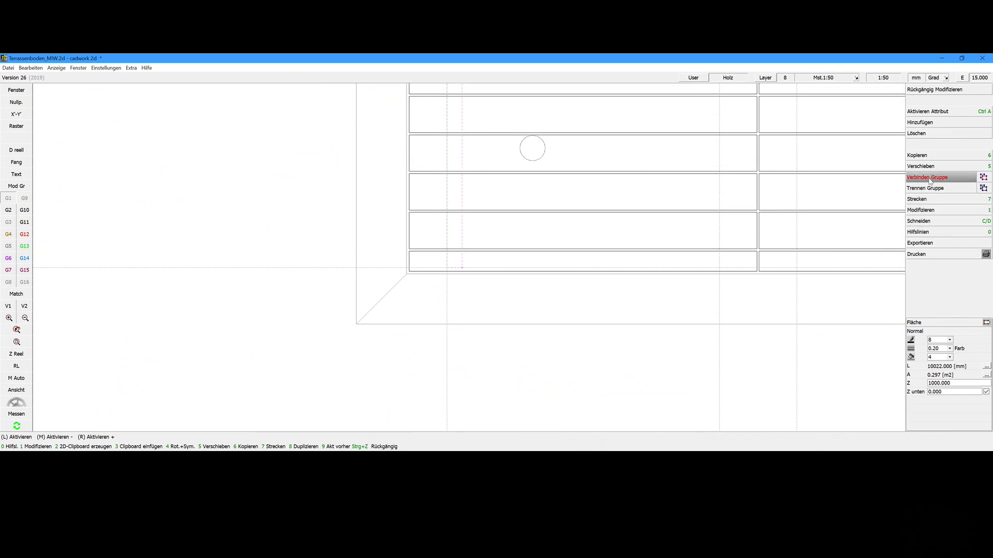
Step: Copy the dashed marker by division into 2 subdivisions with a copy at the end, giving three markers
{"action": "left_click", "coordinate": [934, 157]}
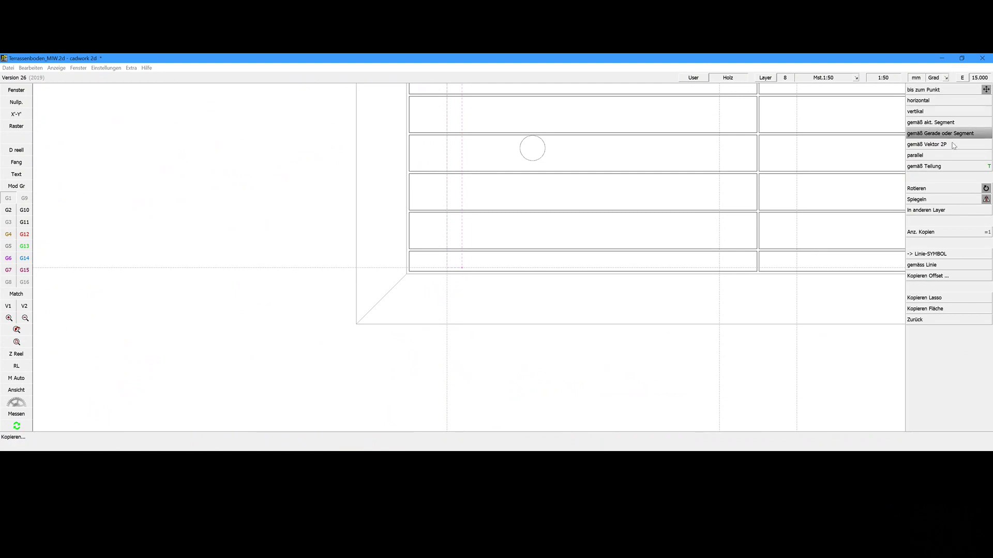
{"action": "left_click", "coordinate": [941, 167]}
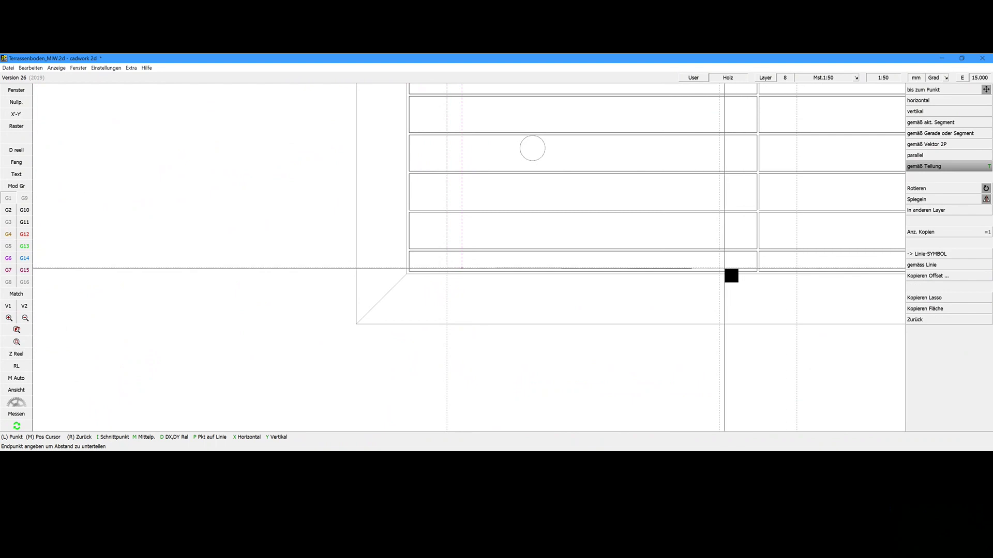
{"action": "left_click", "coordinate": [720, 267]}
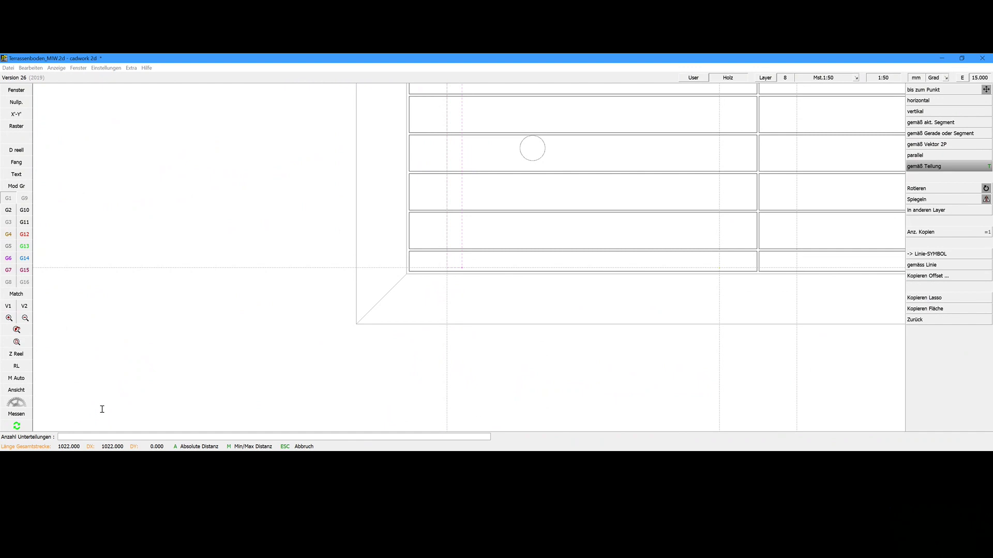
{"action": "type", "text": "500"}
{"action": "key", "text": "Return"}
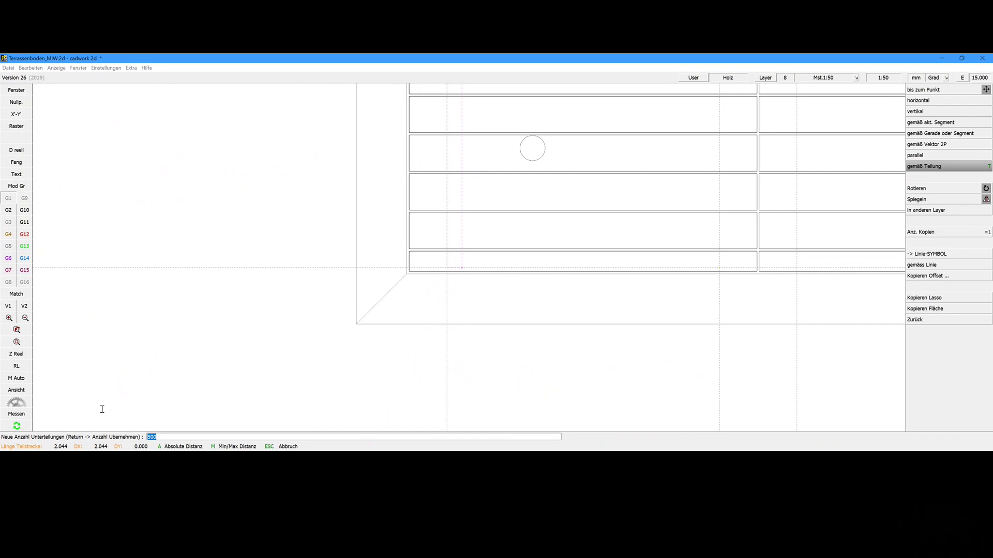
{"action": "type", "text": "2"}
{"action": "key", "text": "Return"}
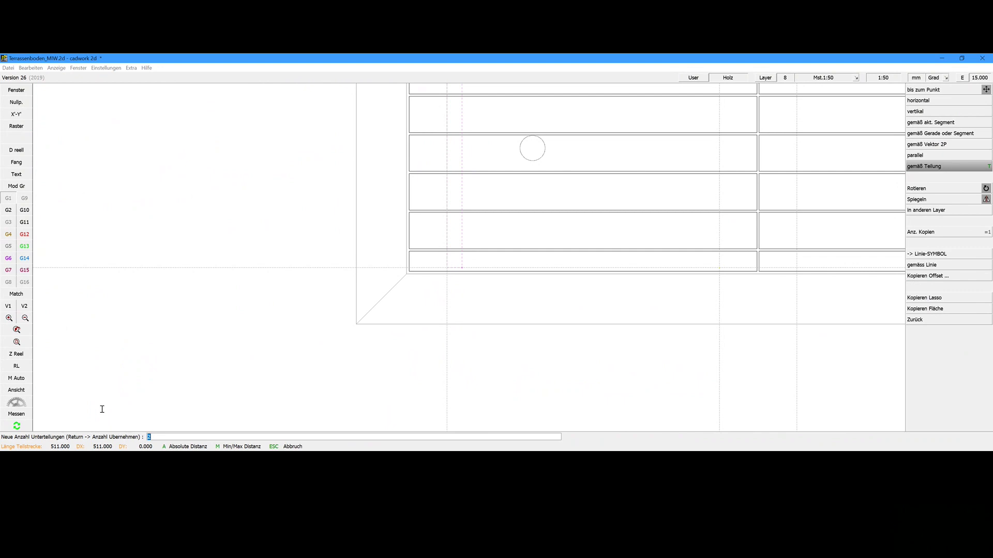
{"action": "key", "text": "Return"}
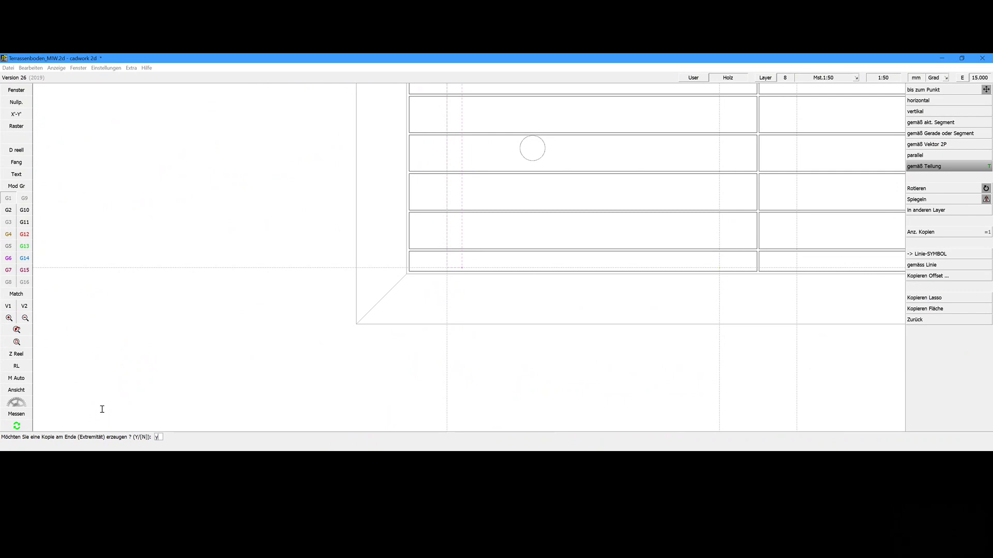
{"action": "key", "text": "Return"}
{"action": "scroll", "coordinate": [724, 274], "scroll_direction": "down", "scroll_amount": 2}
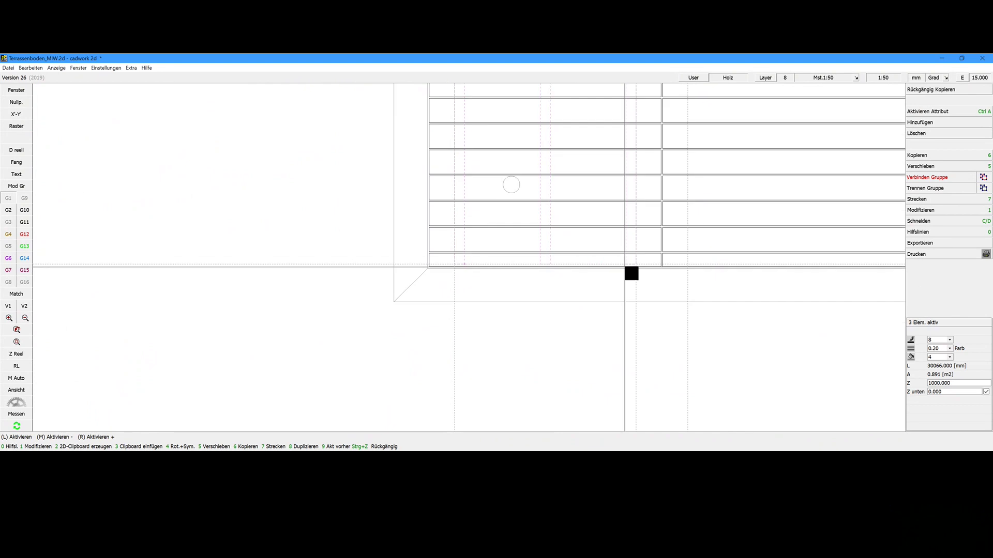
Step: Copy the single joint marker to the next board joint
{"action": "left_click", "coordinate": [632, 267]}
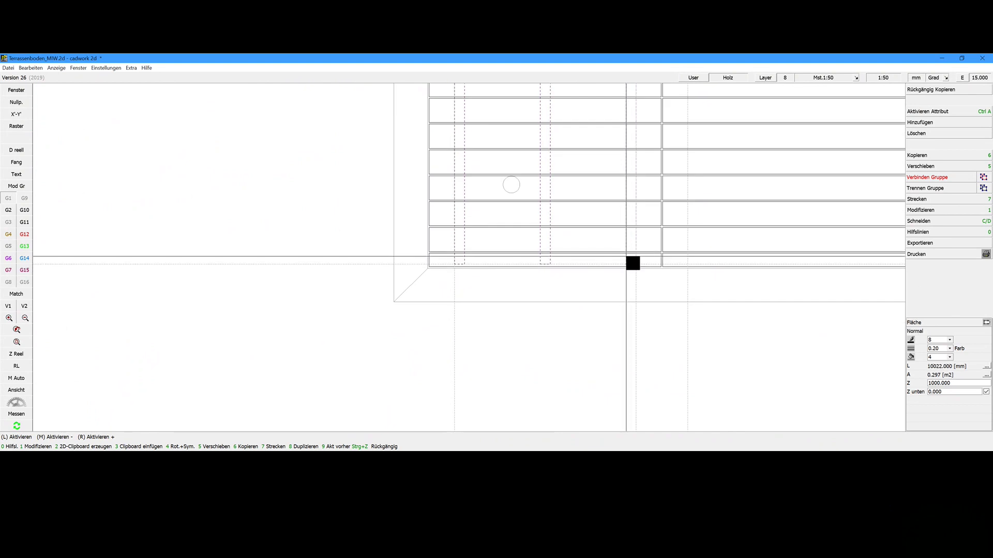
{"action": "key", "text": "6"}
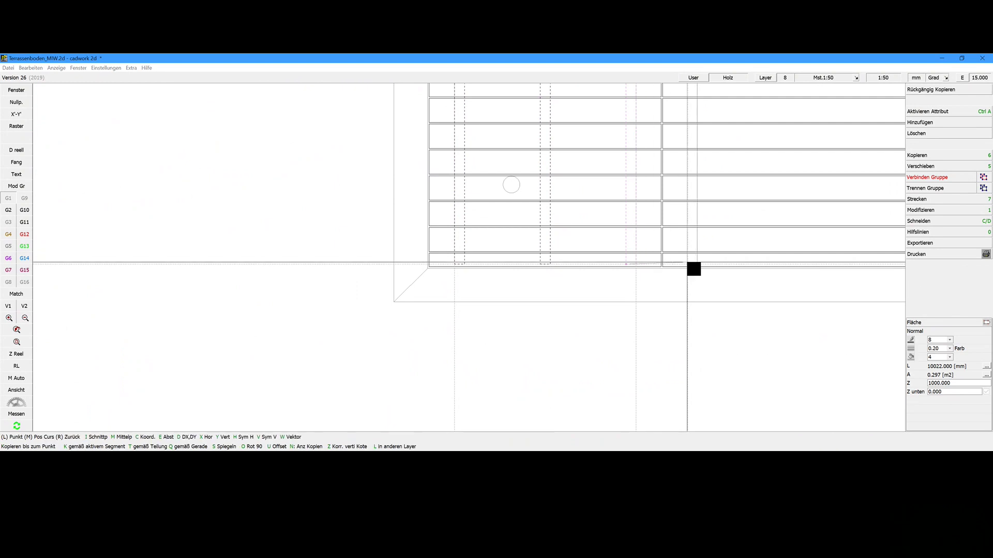
{"action": "left_click", "coordinate": [717, 261]}
{"action": "scroll", "coordinate": [583, 262], "scroll_direction": "down", "scroll_amount": 2}
{"action": "scroll", "coordinate": [545, 262], "scroll_direction": "down", "scroll_amount": 2}
{"action": "scroll", "coordinate": [475, 267], "scroll_direction": "up", "scroll_amount": 1}
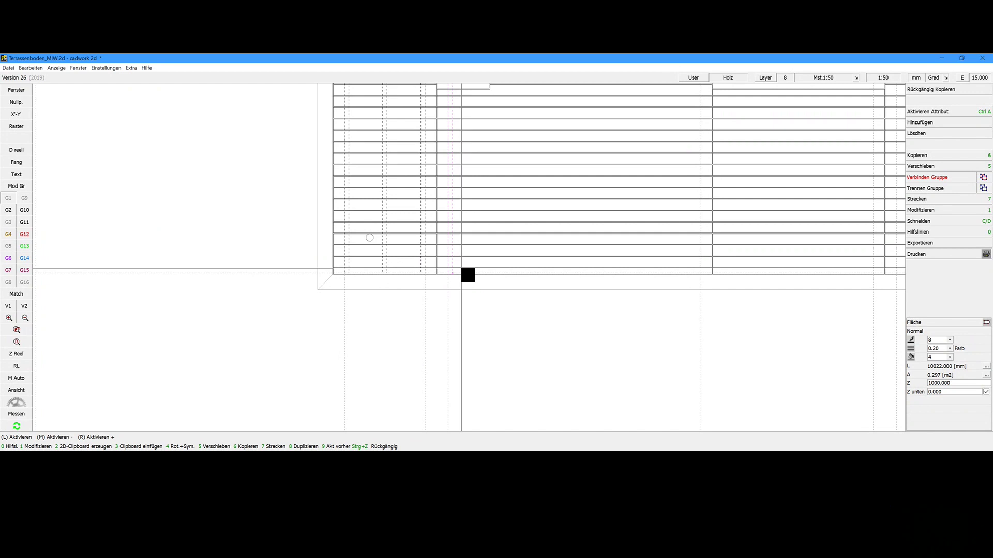
Step: Copy the marker across the remaining boards in six equal divisions, with a copy at the end
{"action": "key", "text": "6"}
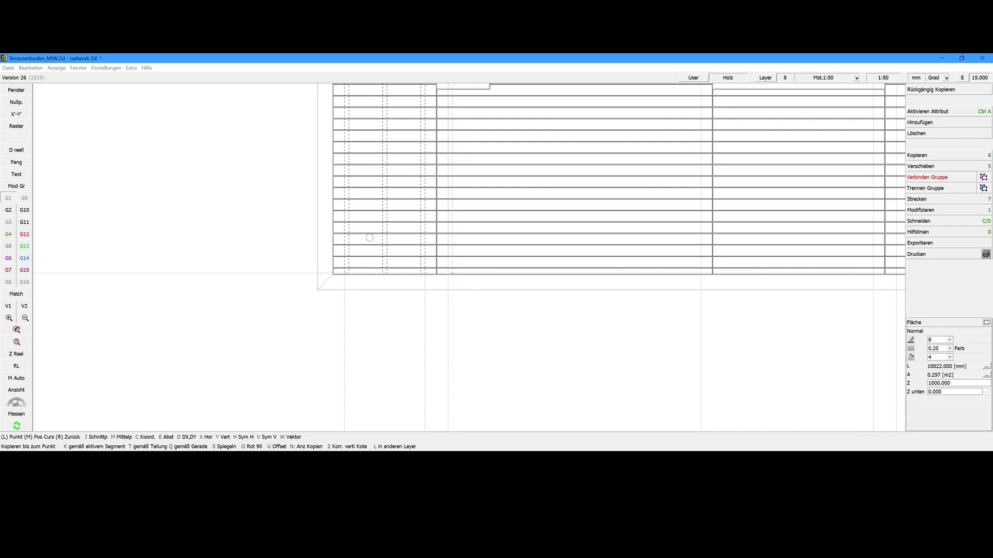
{"action": "key", "text": "t"}
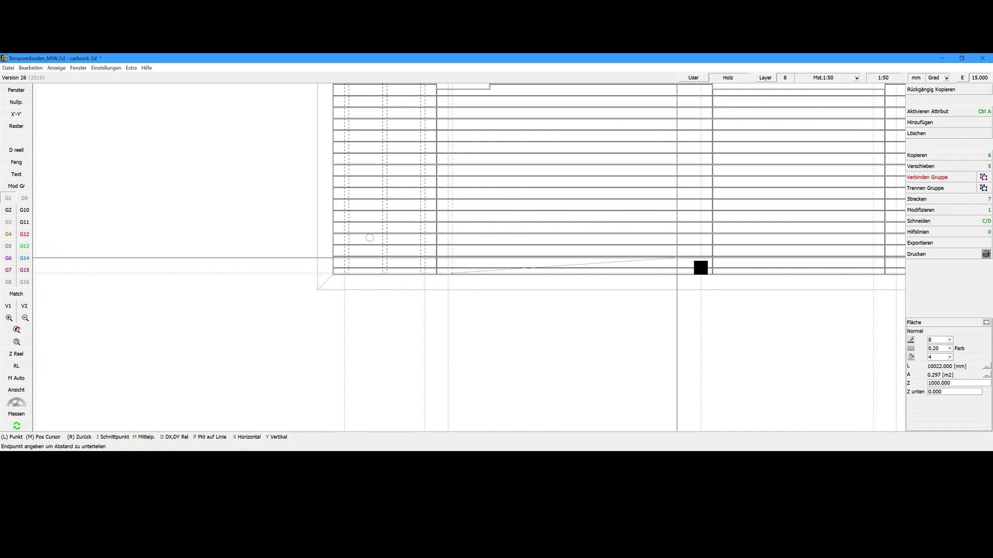
{"action": "scroll", "coordinate": [706, 268], "scroll_direction": "up", "scroll_amount": 2}
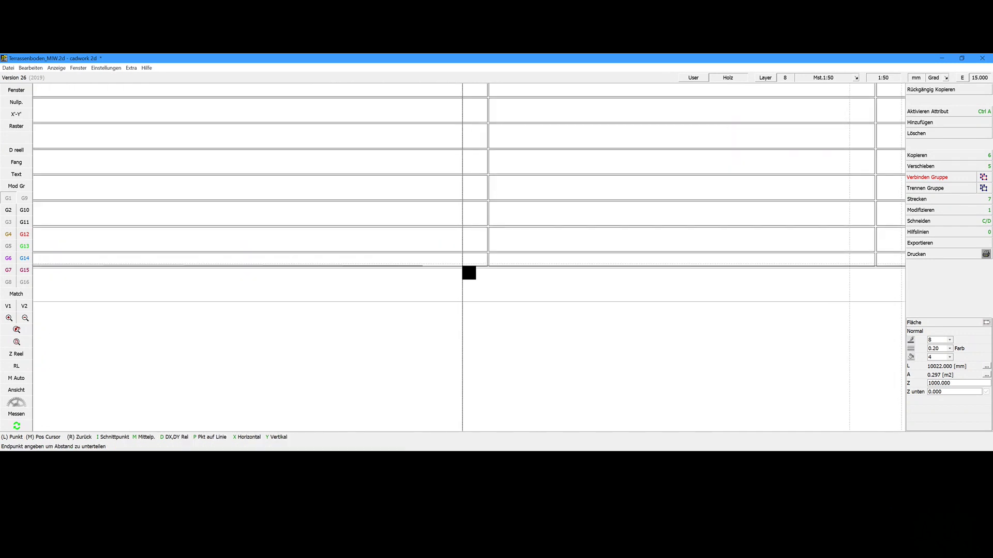
{"action": "left_click", "coordinate": [468, 272]}
{"action": "type", "text": "500"}
{"action": "key", "text": "Return"}
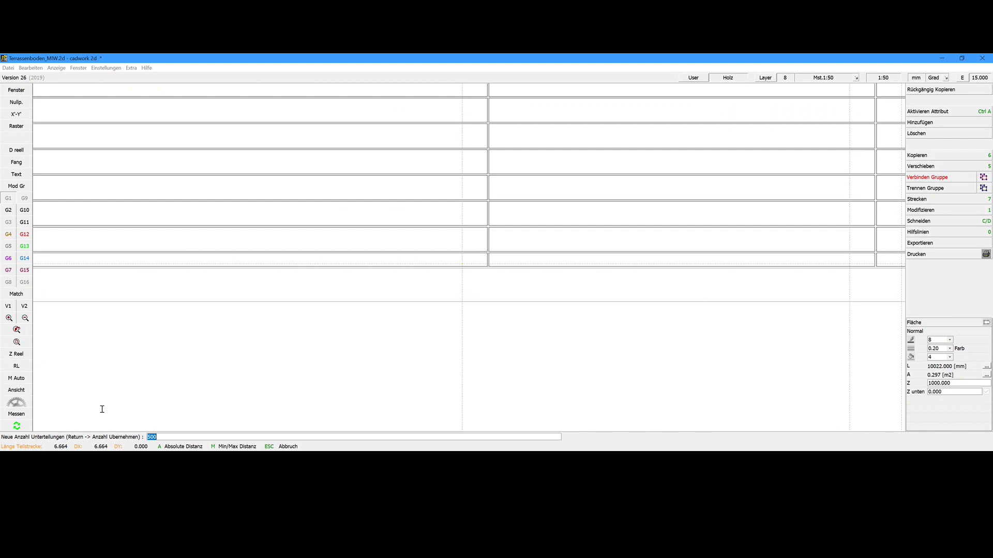
{"action": "type", "text": "6"}
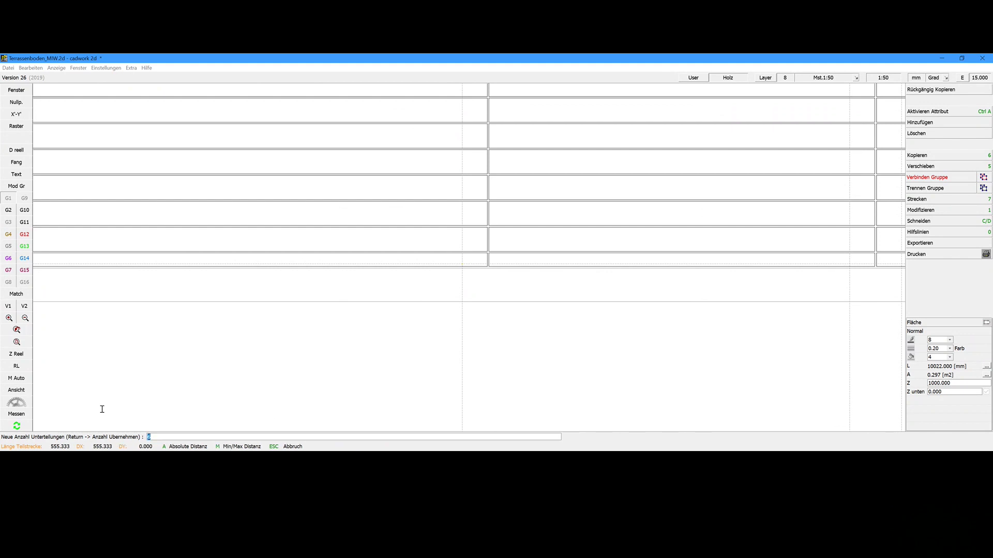
{"action": "key", "text": "Return"}
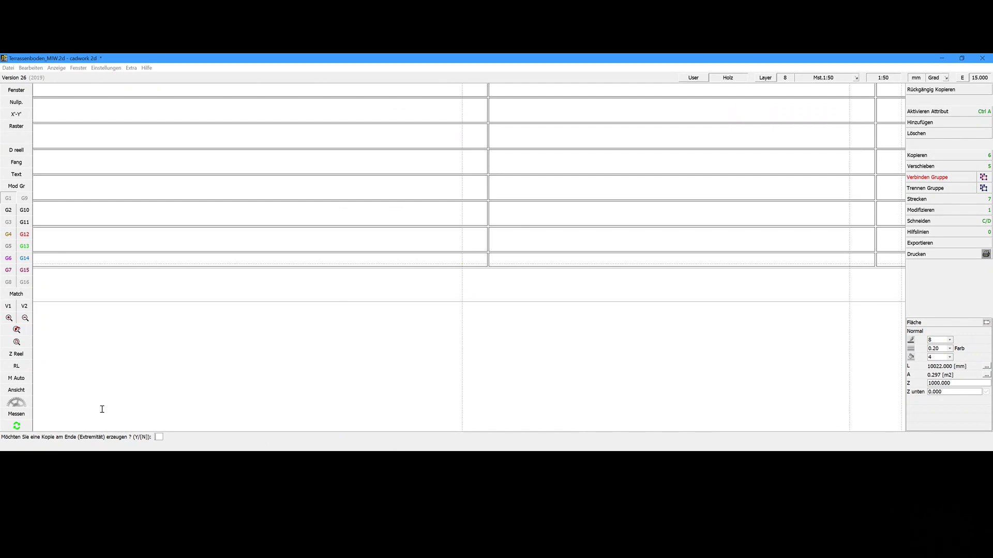
{"action": "type", "text": "y"}
{"action": "key", "text": "Return"}
{"action": "scroll", "coordinate": [464, 259], "scroll_direction": "down", "scroll_amount": 4}
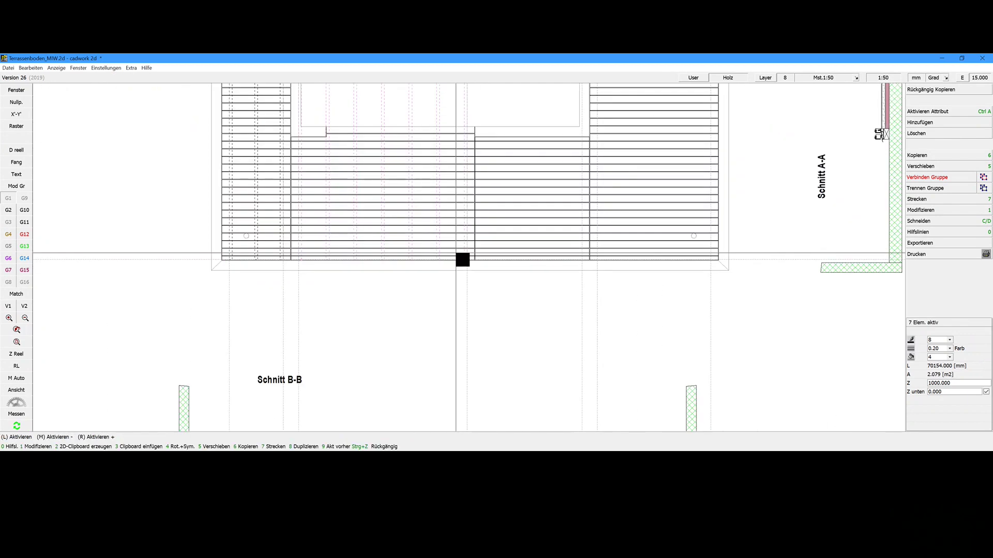
{"action": "scroll", "coordinate": [463, 260], "scroll_direction": "up", "scroll_amount": 3}
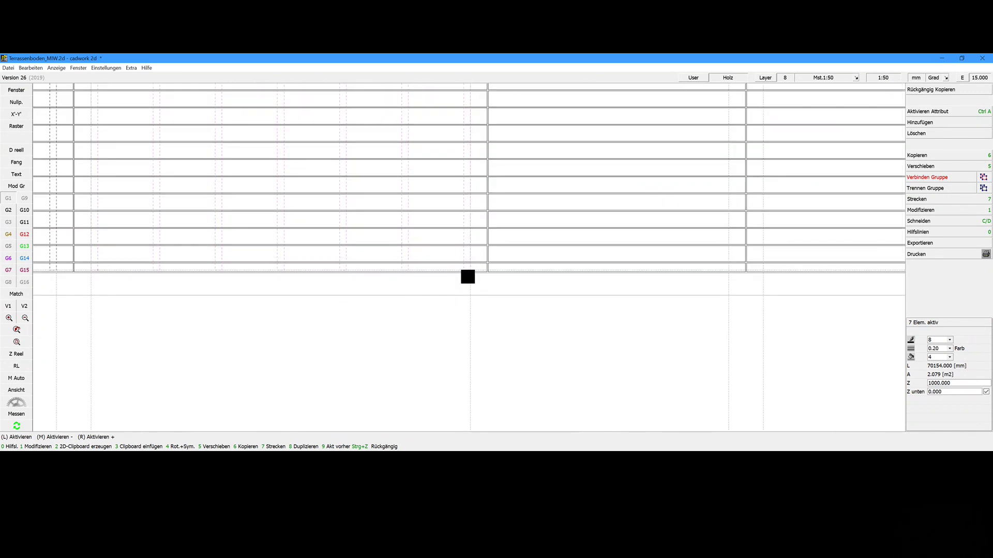
{"action": "scroll", "coordinate": [471, 274], "scroll_direction": "up", "scroll_amount": 2}
Step: Copy the selected element from the board corner to its target point
{"action": "key", "text": "6"}
{"action": "left_click", "coordinate": [469, 257]}
{"action": "scroll", "coordinate": [475, 265], "scroll_direction": "up", "scroll_amount": 2}
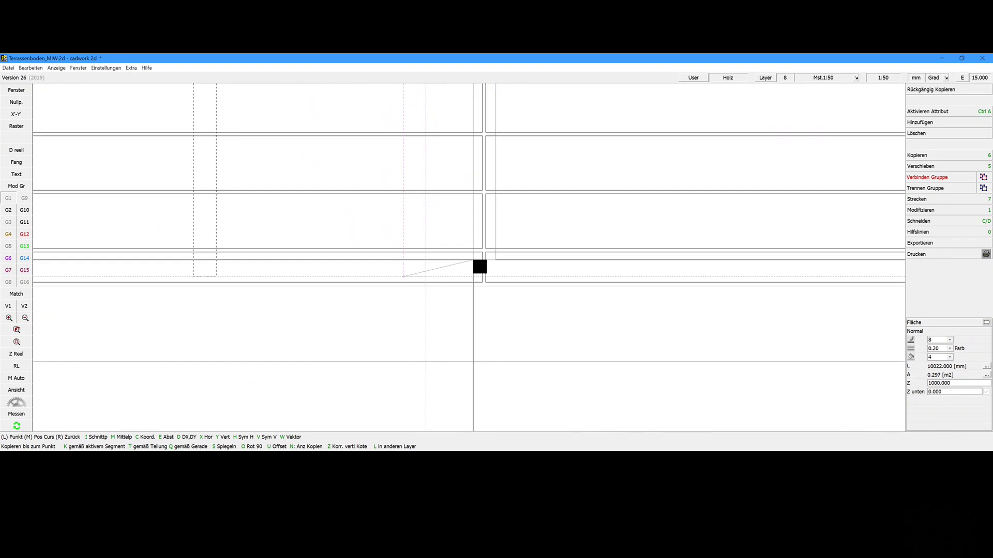
{"action": "left_click", "coordinate": [499, 260]}
Step: Add a vertical helper line 150 mm from the joint and copy the joint line onto it
{"action": "type", "text": "0"}
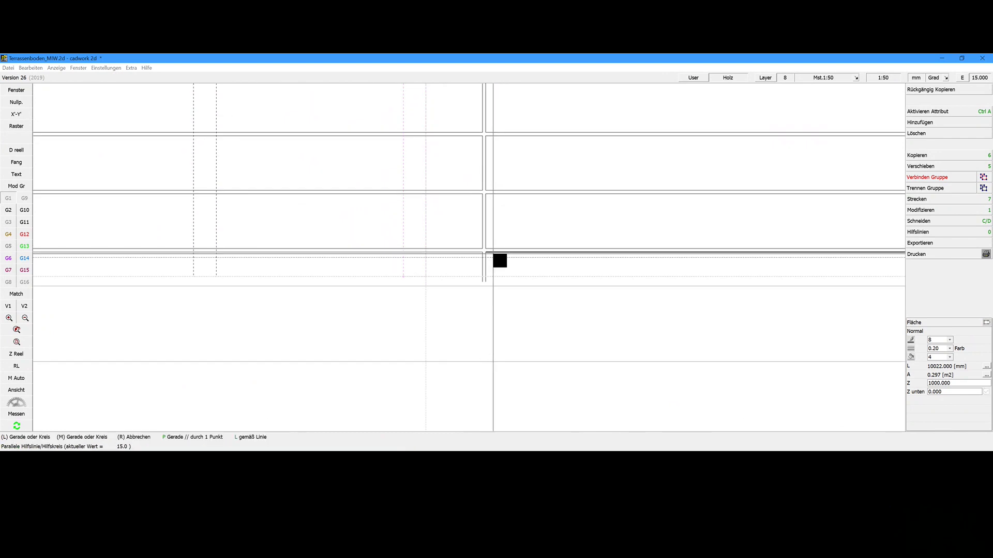
{"action": "type", "text": "150"}
{"action": "key", "text": "Return"}
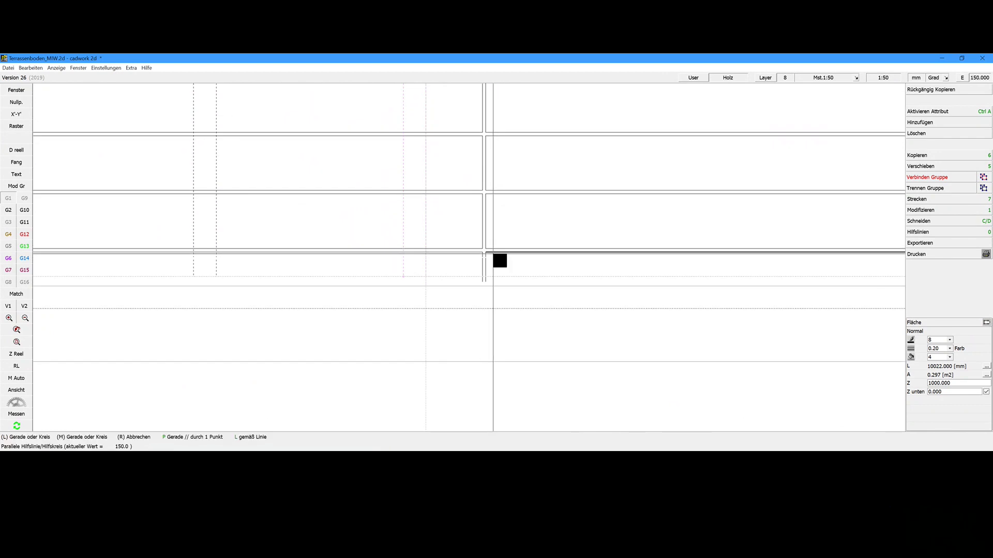
{"action": "left_click", "coordinate": [492, 213]}
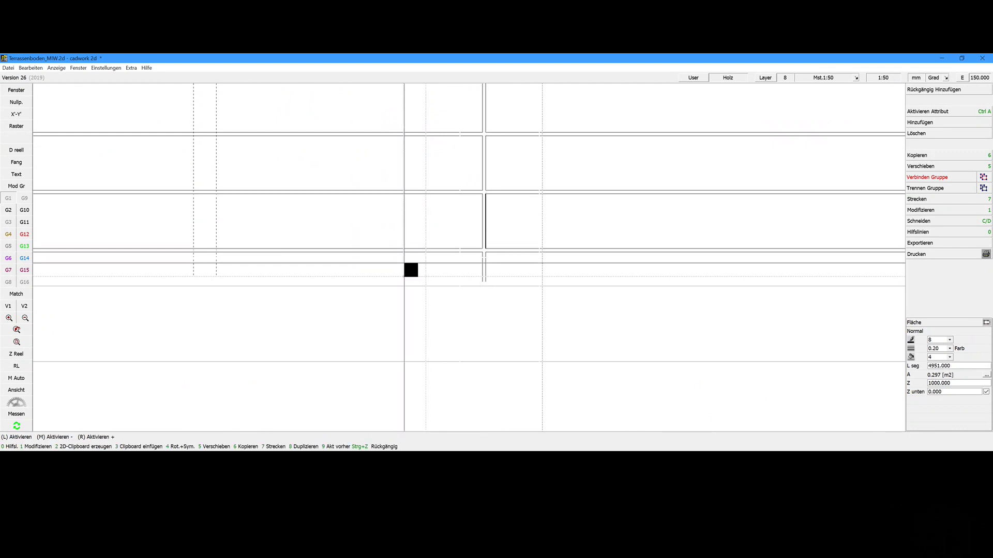
{"action": "key", "text": "6"}
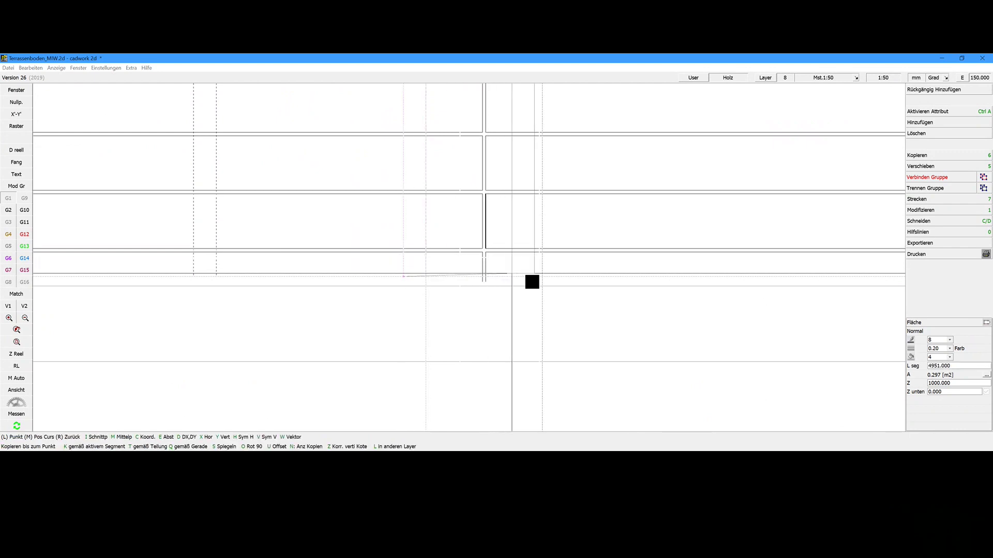
{"action": "left_click", "coordinate": [566, 282]}
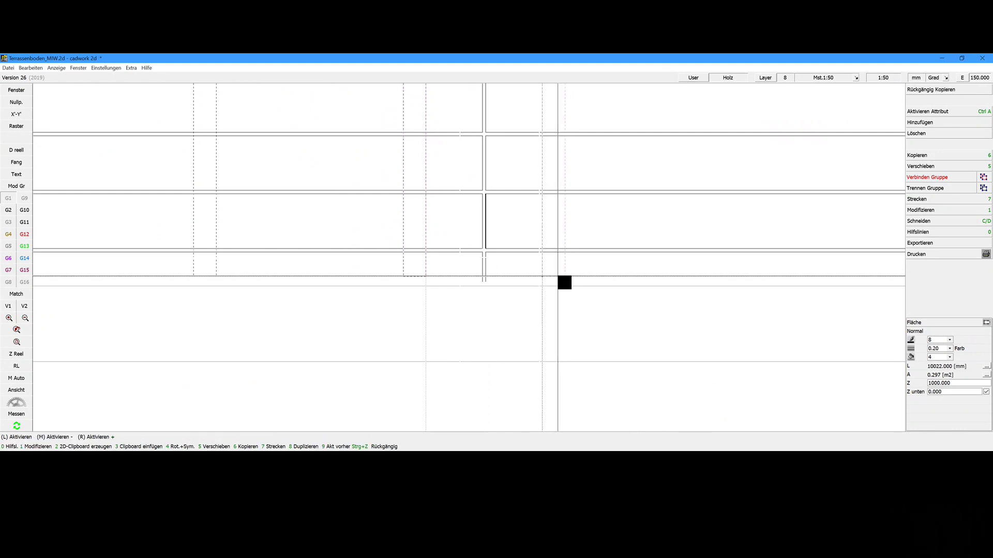
{"action": "scroll", "coordinate": [574, 281], "scroll_direction": "down", "scroll_amount": 1}
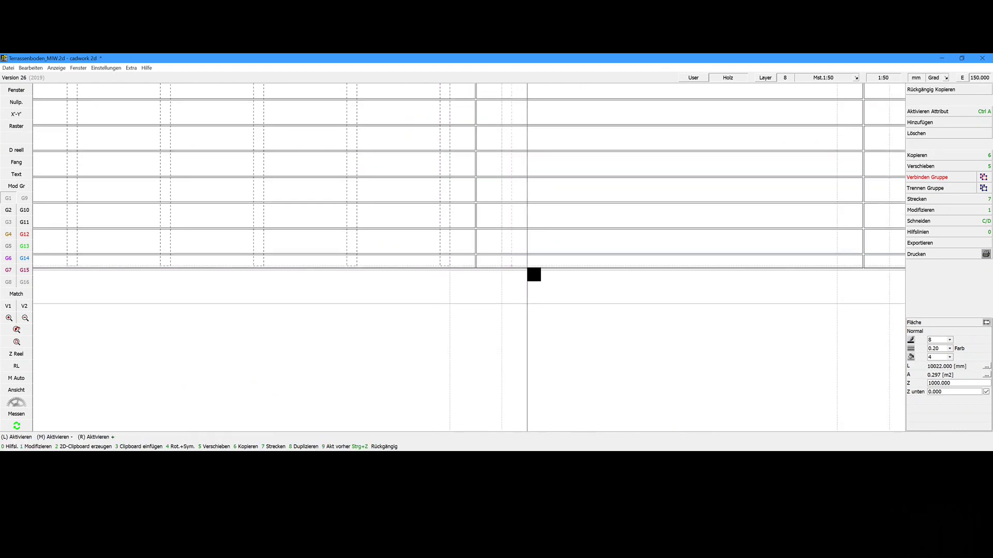
Step: Spread joint marker copies over the 1940 mm distance in 4 divisions, with a copy at the end
{"action": "scroll", "coordinate": [532, 275], "scroll_direction": "down", "scroll_amount": 1}
{"action": "scroll", "coordinate": [640, 267], "scroll_direction": "up", "scroll_amount": 1}
{"action": "key", "text": "0"}
{"action": "left_click", "coordinate": [491, 261]}
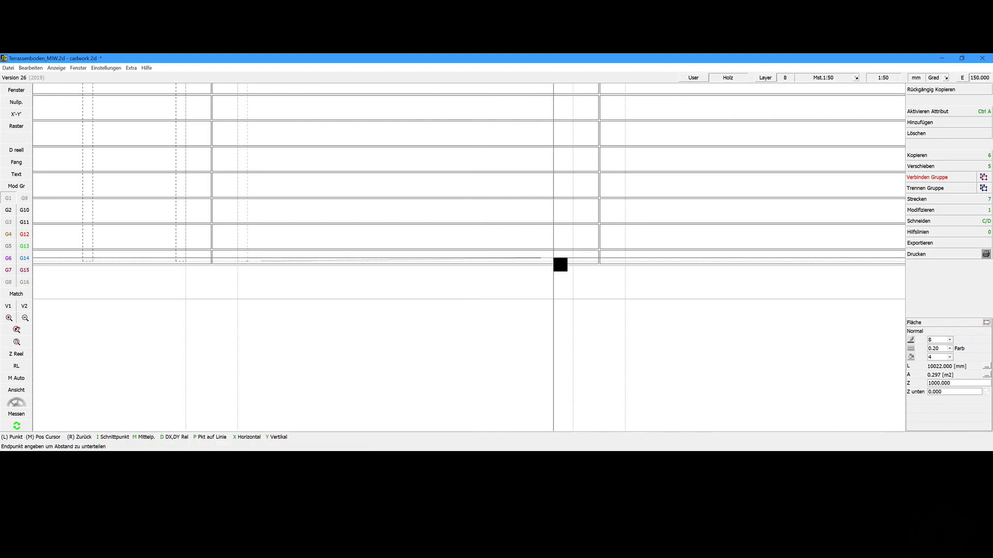
{"action": "left_click", "coordinate": [580, 266]}
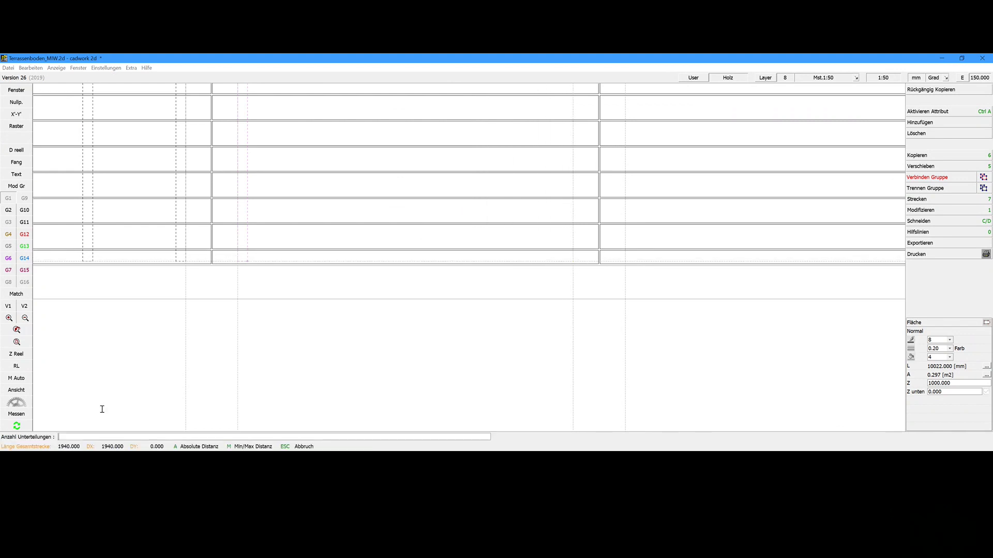
{"action": "type", "text": "500"}
{"action": "key", "text": "Return"}
{"action": "type", "text": "4"}
{"action": "key", "text": "Return"}
{"action": "key", "text": "Return"}
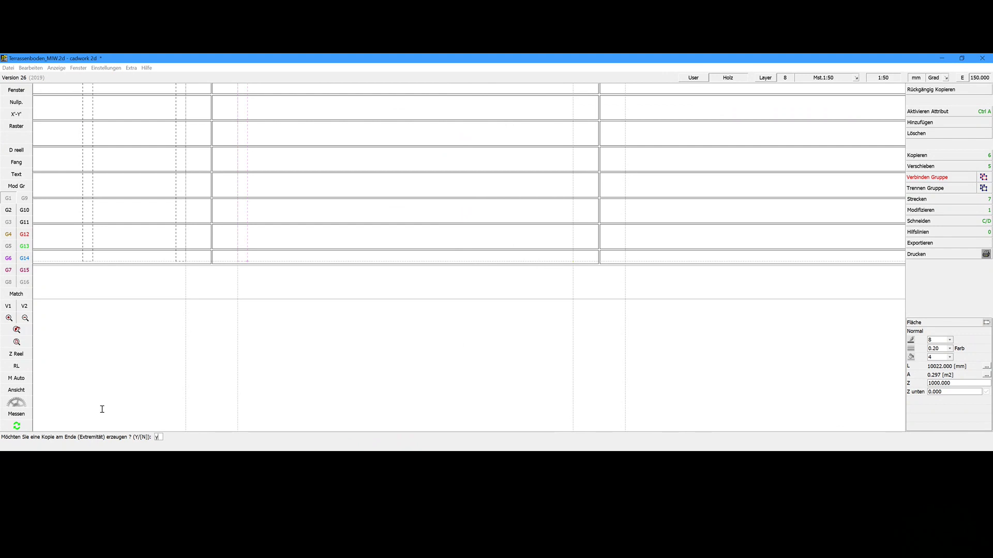
{"action": "key", "text": "Return"}
Step: Reselect the single marker line and copy it further right
{"action": "left_click", "coordinate": [567, 263]}
{"action": "left_click", "coordinate": [567, 263]}
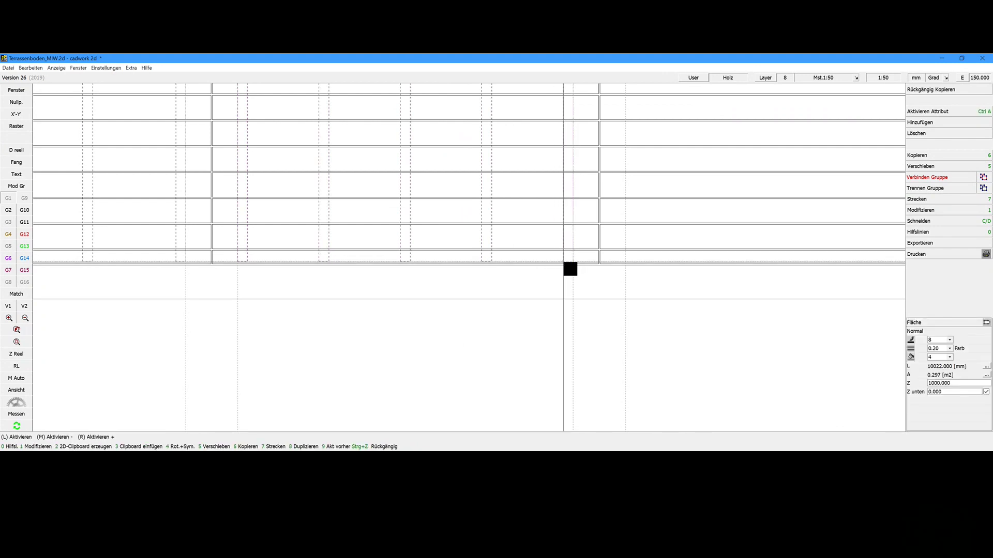
{"action": "key", "text": "6"}
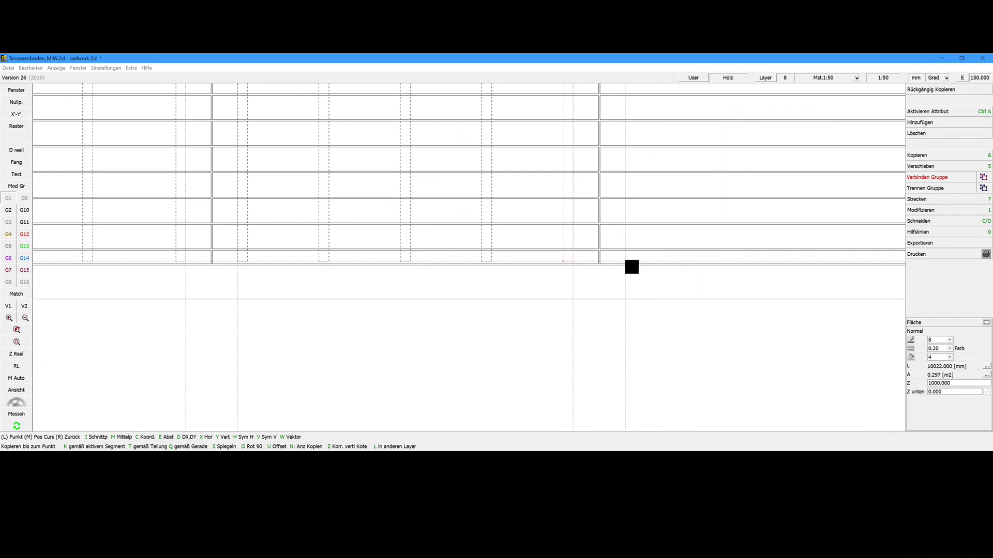
{"action": "scroll", "coordinate": [641, 260], "scroll_direction": "down", "scroll_amount": 2}
{"action": "left_click", "coordinate": [606, 264]}
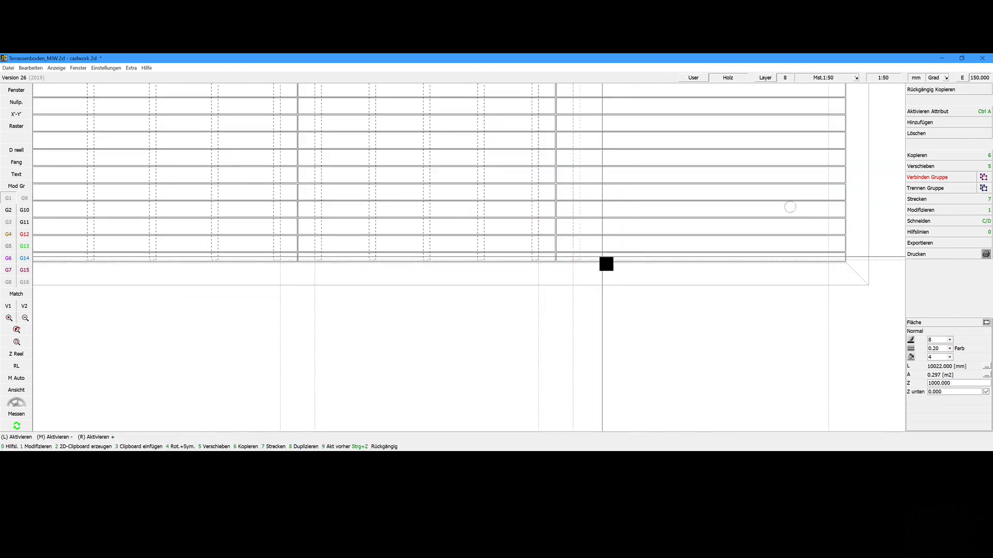
Step: Copy the joint markers to the right board field's edge in 4 divisions, with a copy at the end
{"action": "left_click", "coordinate": [586, 266]}
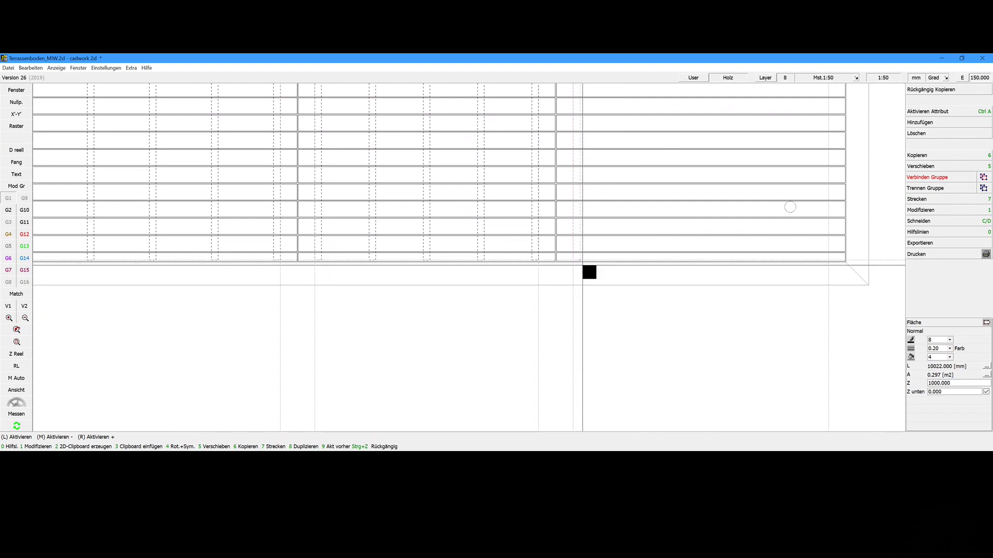
{"action": "key", "text": "6"}
{"action": "key", "text": "t"}
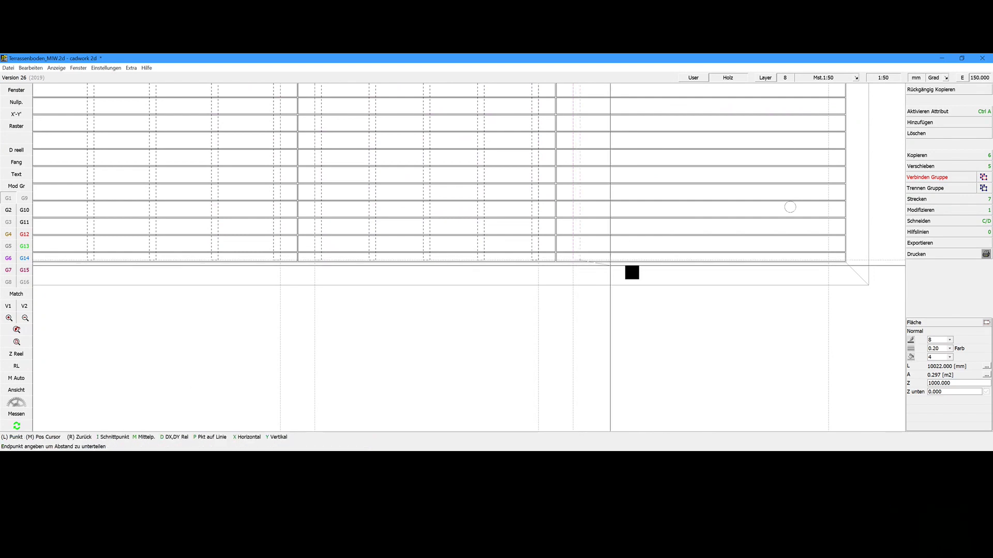
{"action": "left_click", "coordinate": [833, 259]}
{"action": "type", "text": "500"}
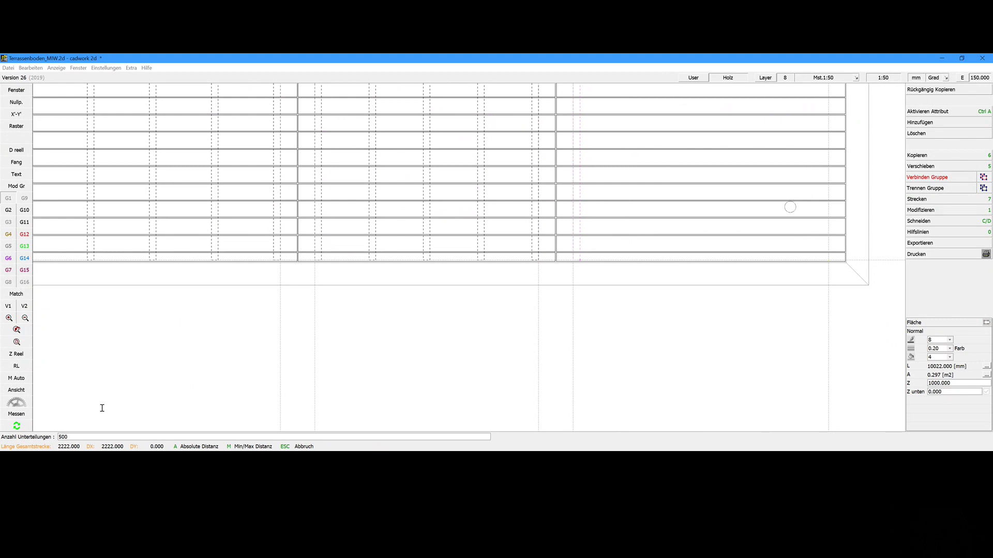
{"action": "key", "text": "Return"}
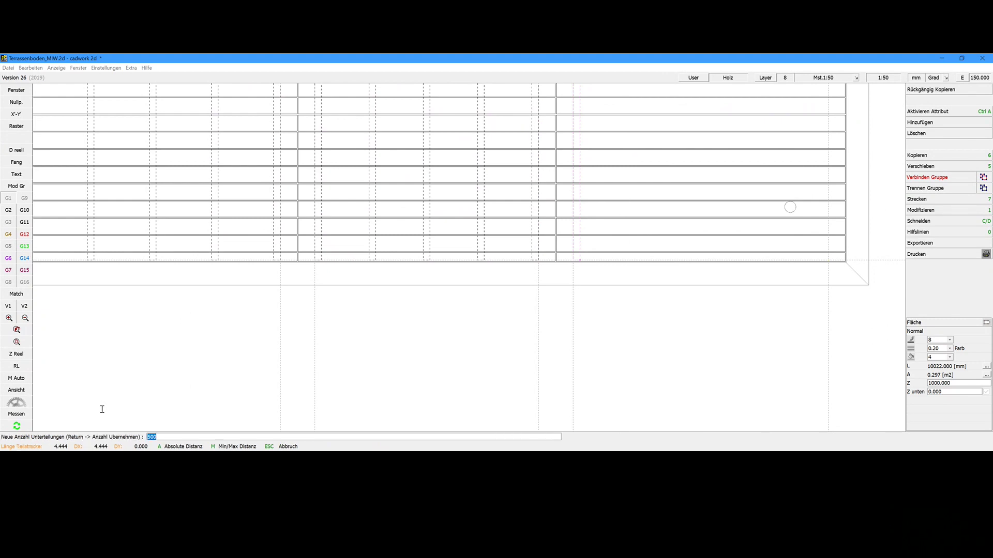
{"action": "type", "text": "4"}
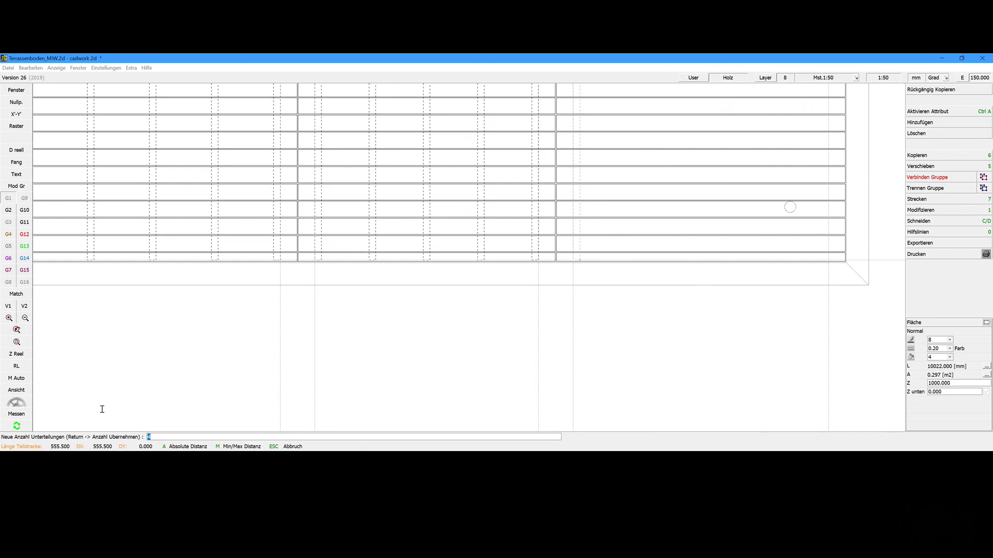
{"action": "key", "text": "Return"}
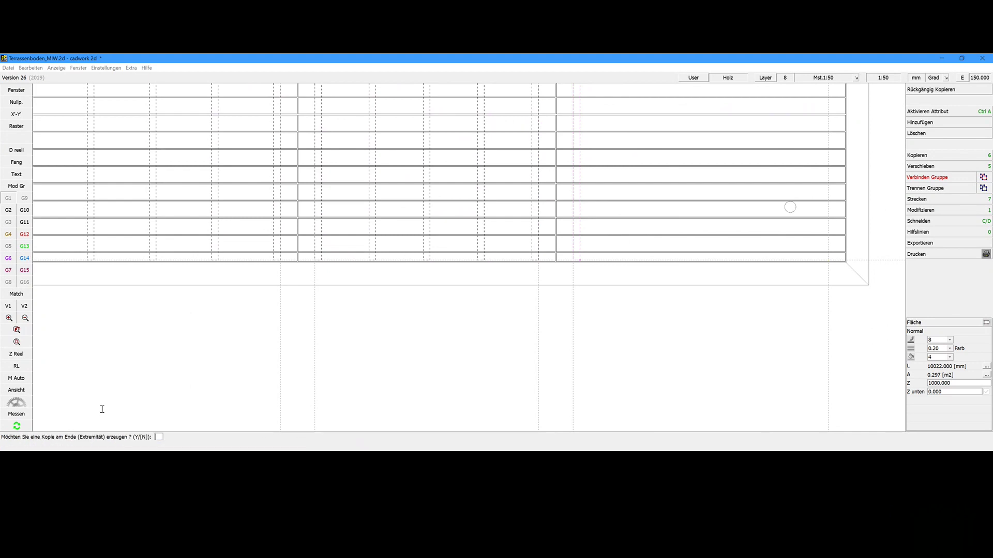
{"action": "type", "text": "y"}
{"action": "key", "text": "Return"}
Step: Delete the construction lines from the plan
{"action": "scroll", "coordinate": [835, 289], "scroll_direction": "down", "scroll_amount": 2}
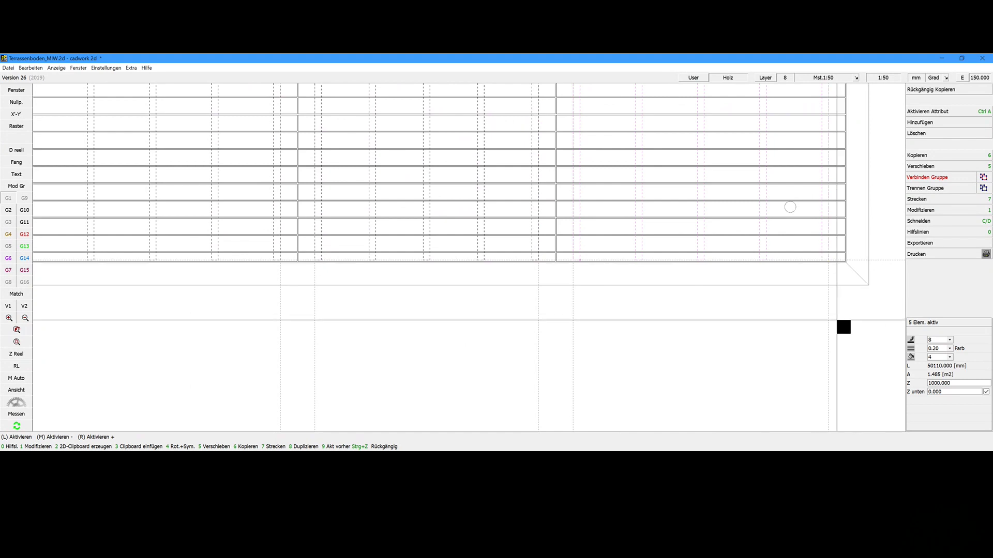
{"action": "scroll", "coordinate": [638, 293], "scroll_direction": "down", "scroll_amount": 2}
{"action": "scroll", "coordinate": [556, 288], "scroll_direction": "down", "scroll_amount": 1}
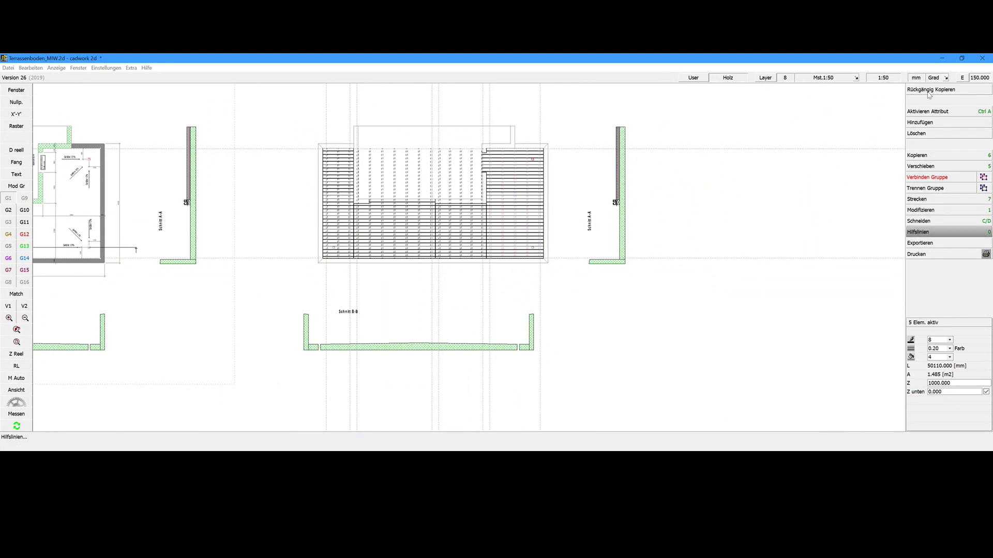
{"action": "left_click", "coordinate": [919, 232]}
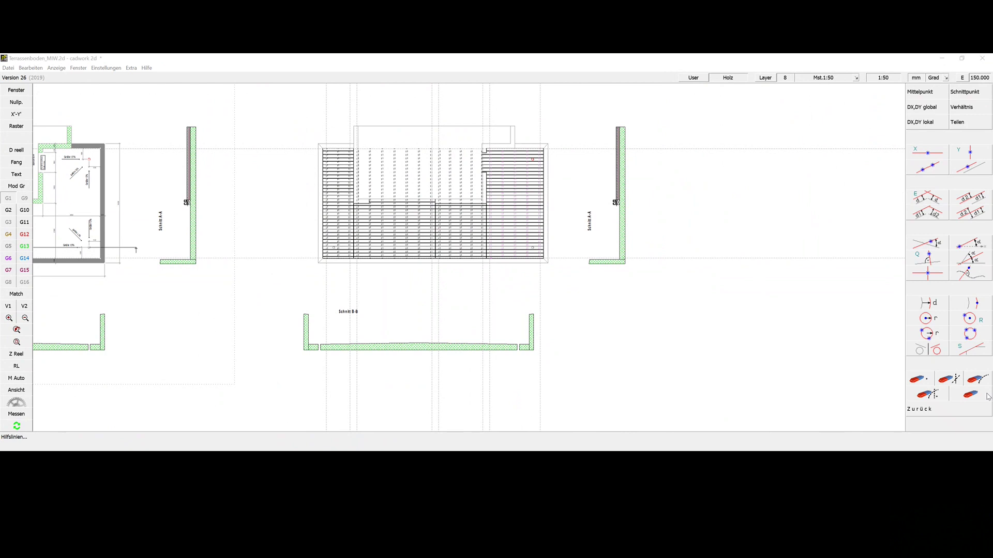
{"action": "left_click", "coordinate": [919, 409]}
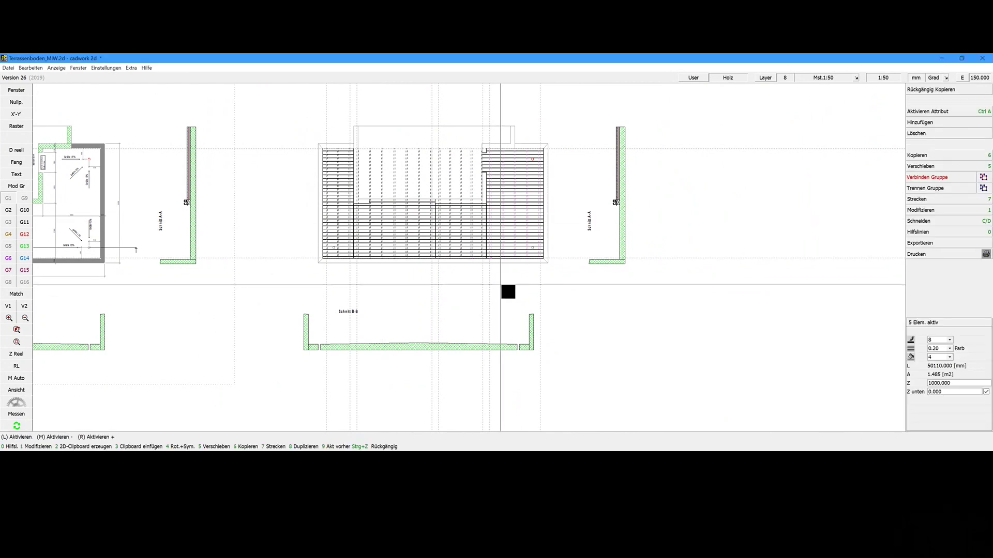
{"action": "key", "text": "Delete"}
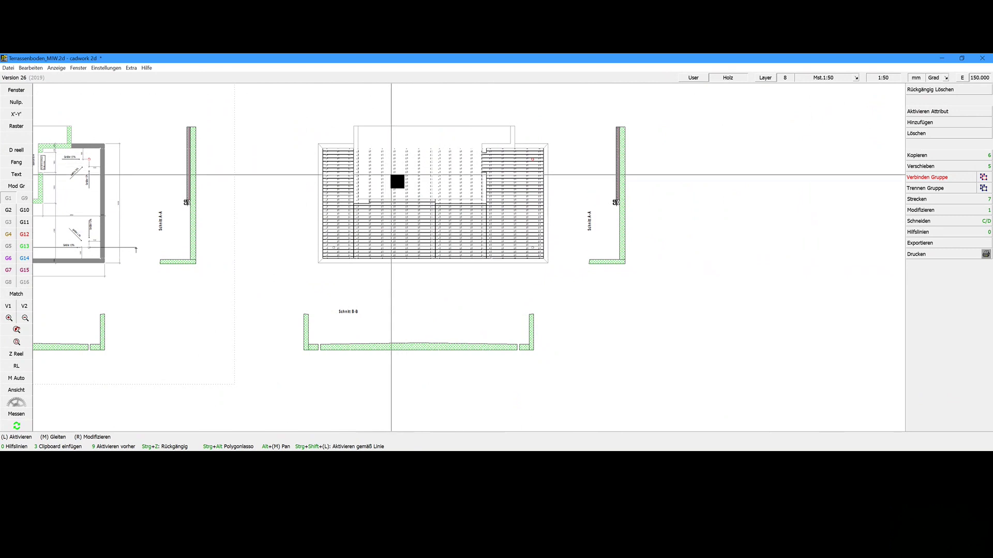
Step: Activate the 12 dashed joint markers crossing the cutout, lassoing the ten inside it
{"action": "scroll", "coordinate": [391, 175], "scroll_direction": "up", "scroll_amount": 1}
{"action": "scroll", "coordinate": [467, 259], "scroll_direction": "up", "scroll_amount": 1}
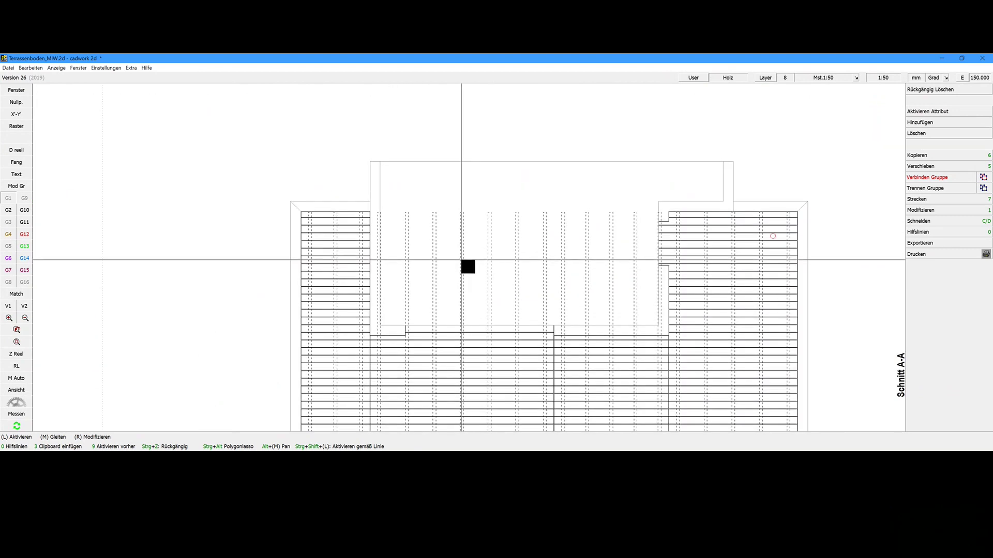
{"action": "left_click", "coordinate": [461, 249]}
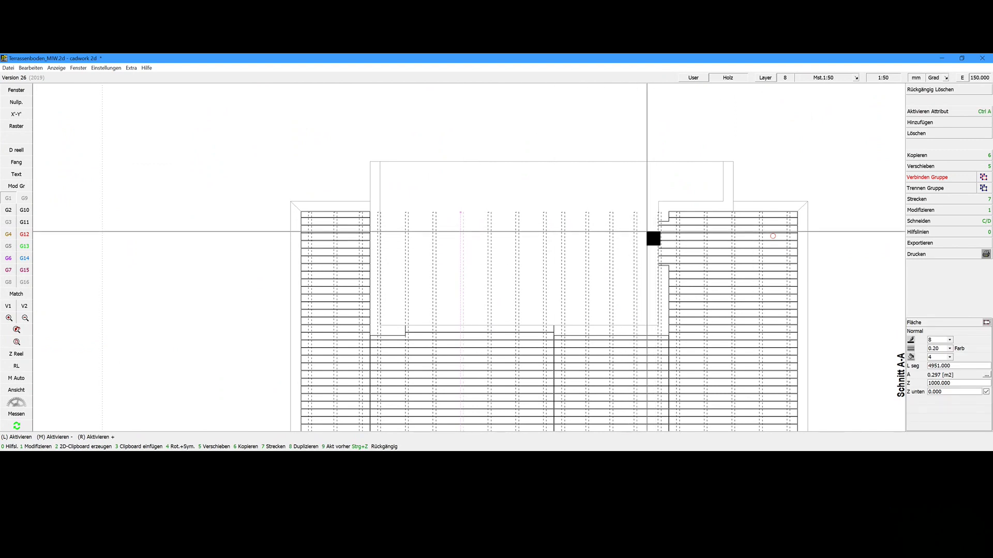
{"action": "left_click_drag", "start_coordinate": [647, 232], "coordinate": [610, 238]}
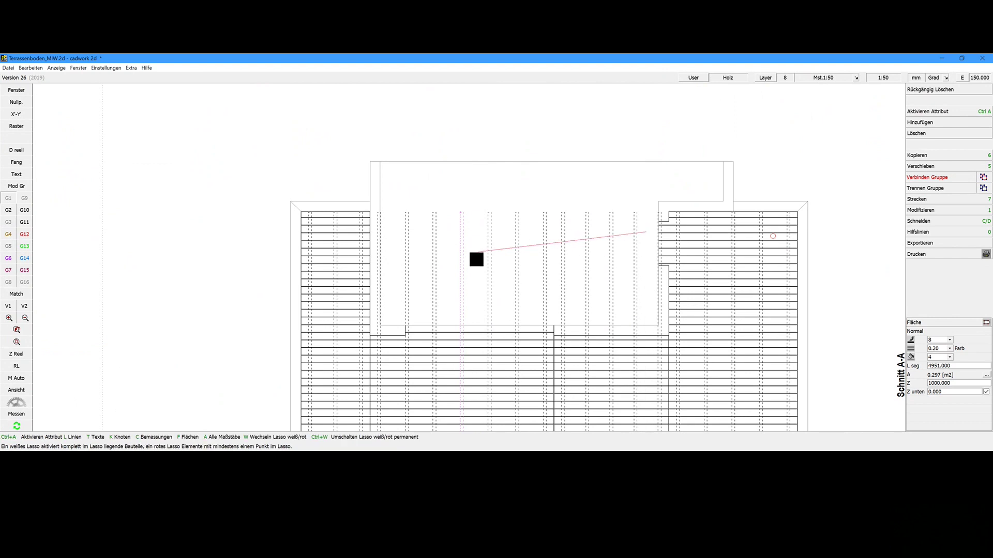
{"action": "left_click_drag", "start_coordinate": [396, 271], "coordinate": [393, 271]}
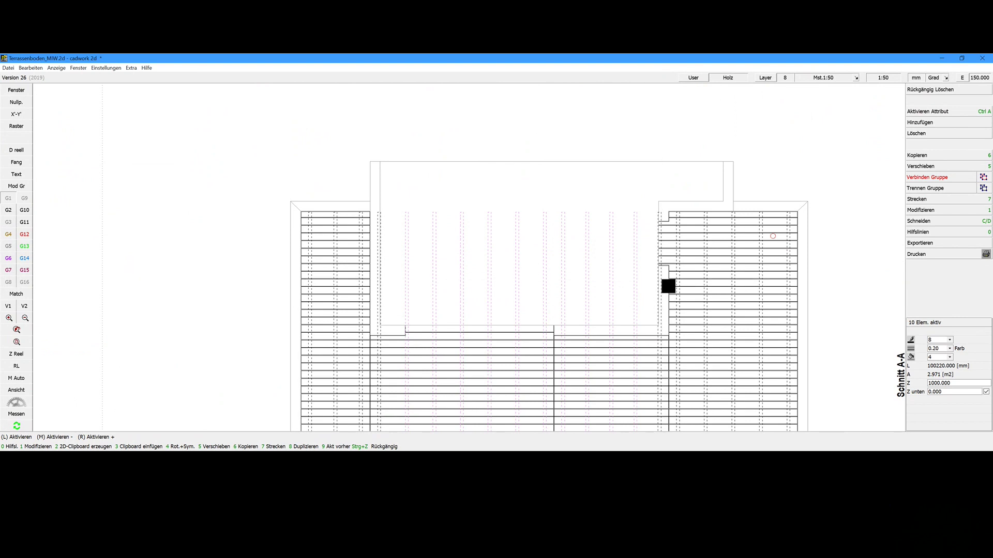
{"action": "left_click", "coordinate": [383, 252]}
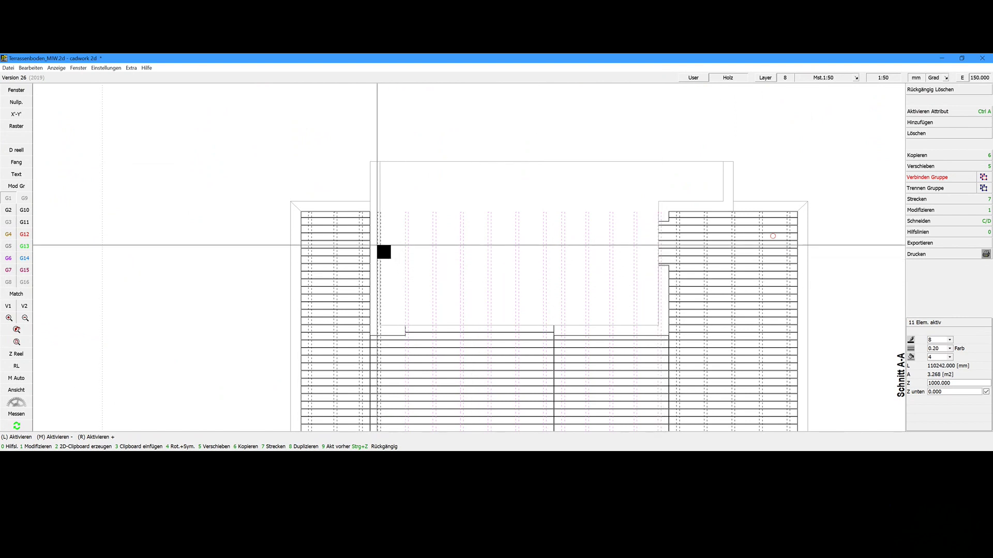
{"action": "scroll", "coordinate": [434, 284], "scroll_direction": "down", "scroll_amount": 2}
{"action": "left_click", "coordinate": [455, 348]}
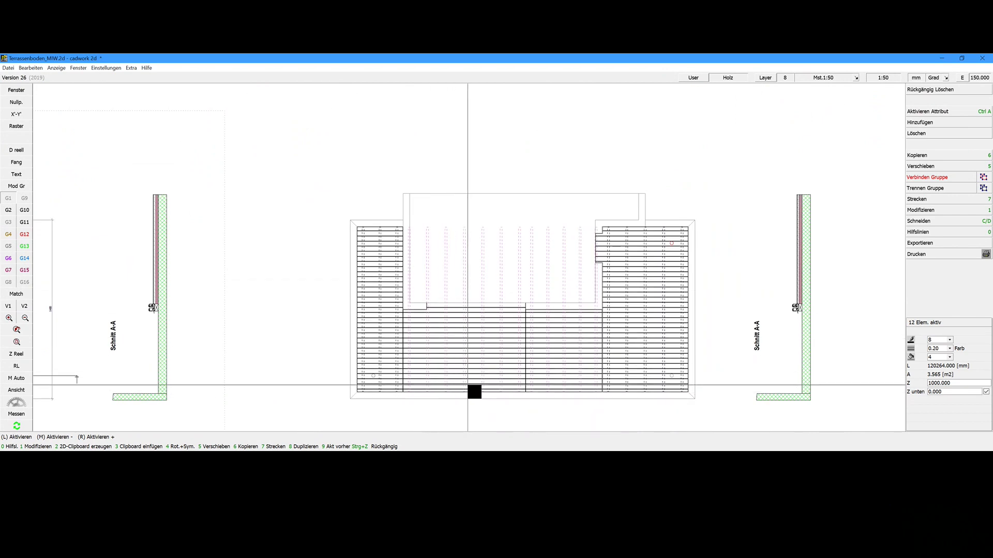
{"action": "scroll", "coordinate": [471, 310], "scroll_direction": "up", "scroll_amount": 1}
{"action": "scroll", "coordinate": [475, 264], "scroll_direction": "up", "scroll_amount": 1}
{"action": "scroll", "coordinate": [471, 259], "scroll_direction": "up", "scroll_amount": 1}
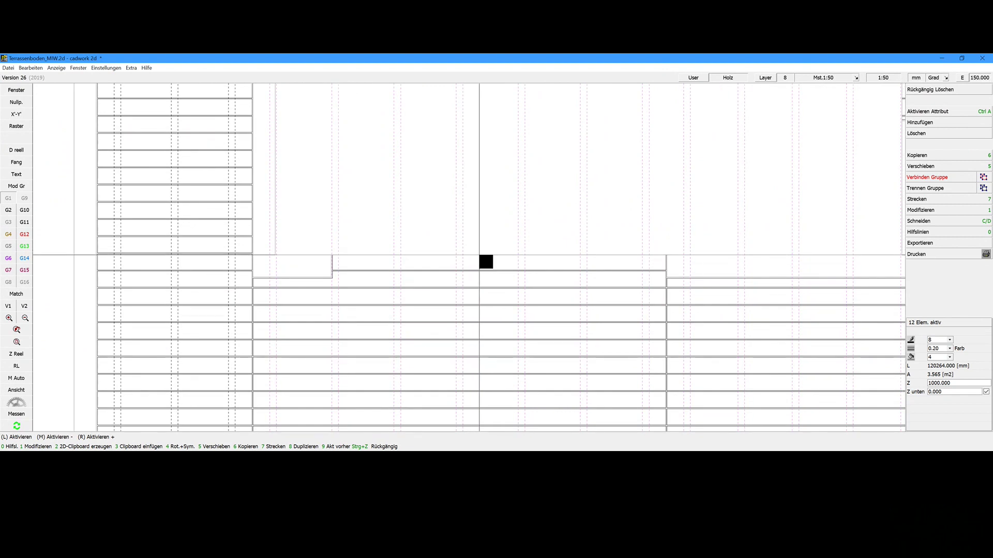
{"action": "scroll", "coordinate": [481, 263], "scroll_direction": "up", "scroll_amount": 1}
Step: Cut the joint markers at a 15 mm helper line along the cutout edge and select the inner pieces
{"action": "key", "text": "0"}
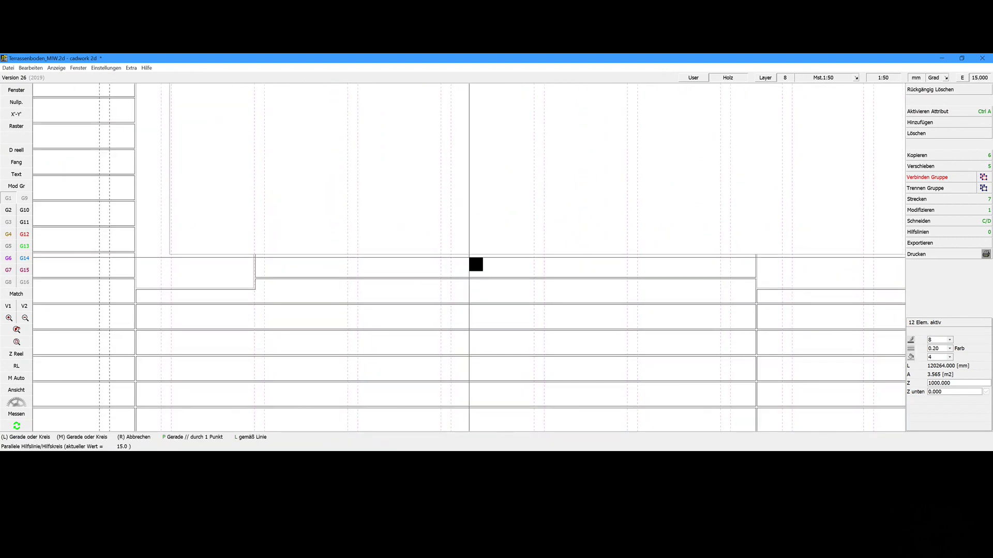
{"action": "left_click", "coordinate": [474, 264]}
{"action": "key", "text": "c"}
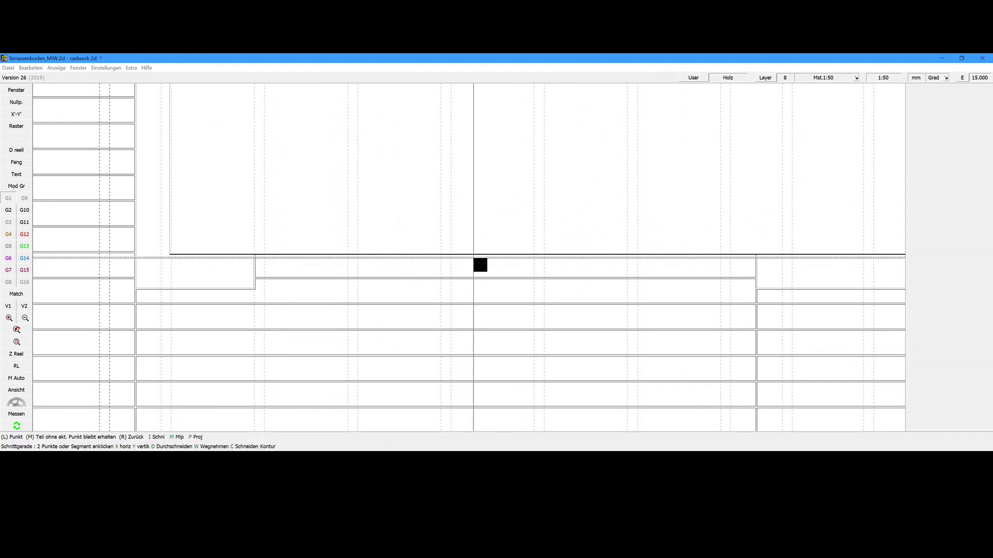
{"action": "left_click", "coordinate": [480, 264]}
{"action": "scroll", "coordinate": [480, 264], "scroll_direction": "down", "scroll_amount": 2}
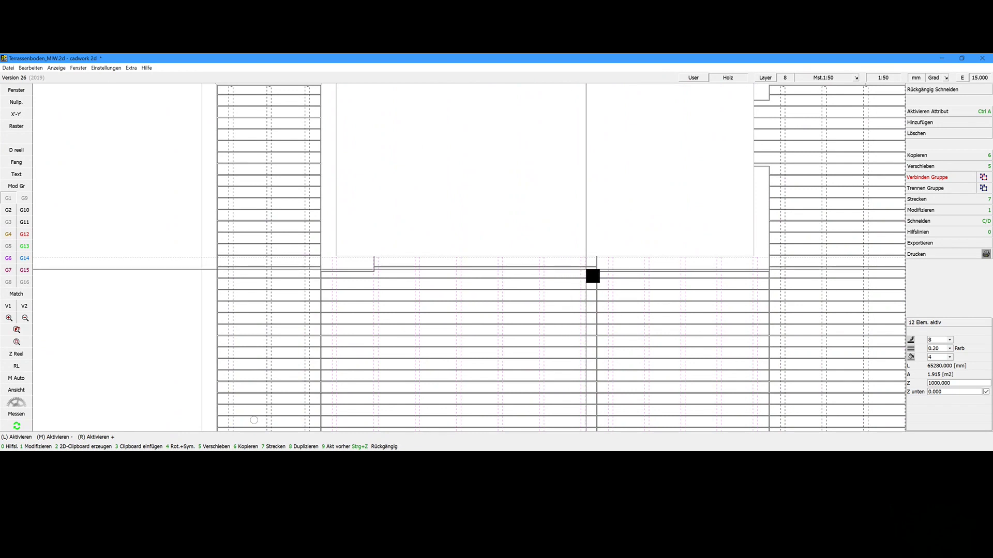
{"action": "left_click_drag", "start_coordinate": [586, 267], "coordinate": [568, 269]}
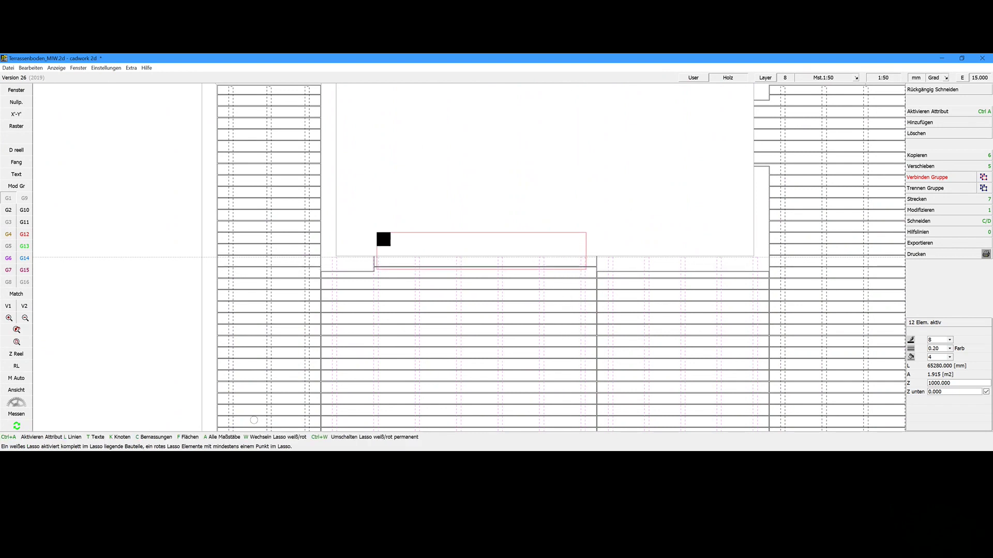
{"action": "left_click_drag", "start_coordinate": [383, 239], "coordinate": [383, 243]}
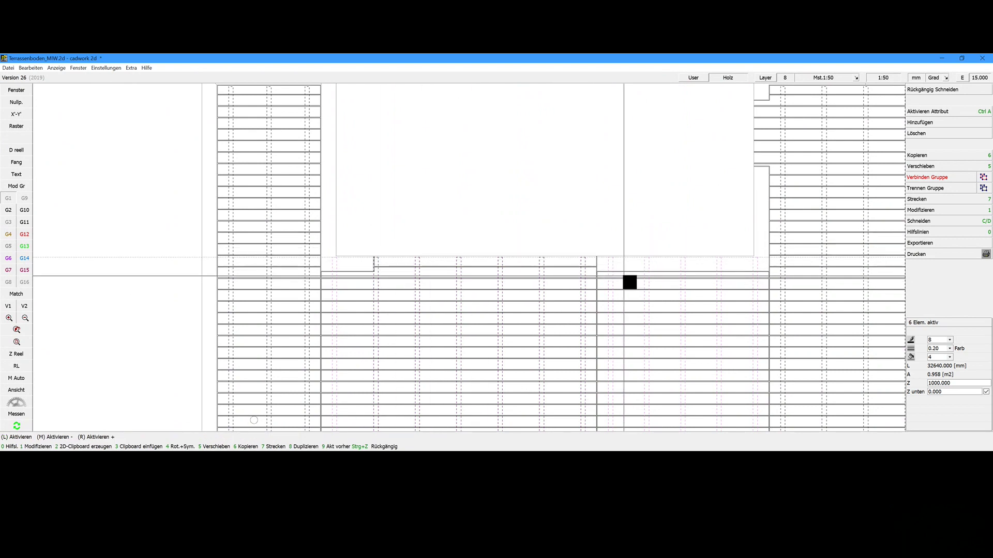
{"action": "scroll", "coordinate": [631, 280], "scroll_direction": "up", "scroll_amount": 3}
Step: Cut the leftover marker pieces at the cutout edge and delete the parts inside the cutout
{"action": "key", "text": "0"}
{"action": "right_click", "coordinate": [454, 255]}
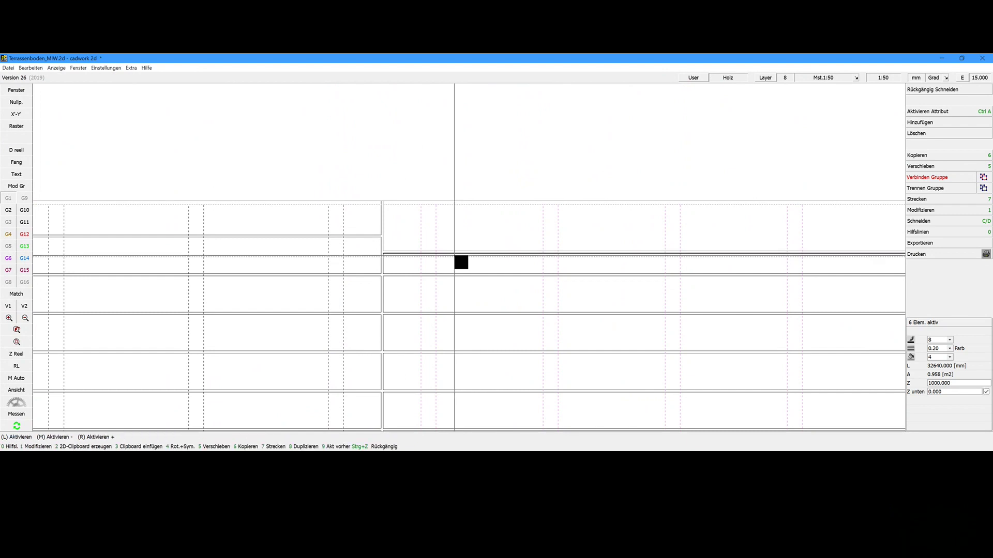
{"action": "scroll", "coordinate": [459, 267], "scroll_direction": "down", "scroll_amount": 3}
{"action": "scroll", "coordinate": [461, 263], "scroll_direction": "down", "scroll_amount": 2}
{"action": "scroll", "coordinate": [461, 288], "scroll_direction": "down", "scroll_amount": 2}
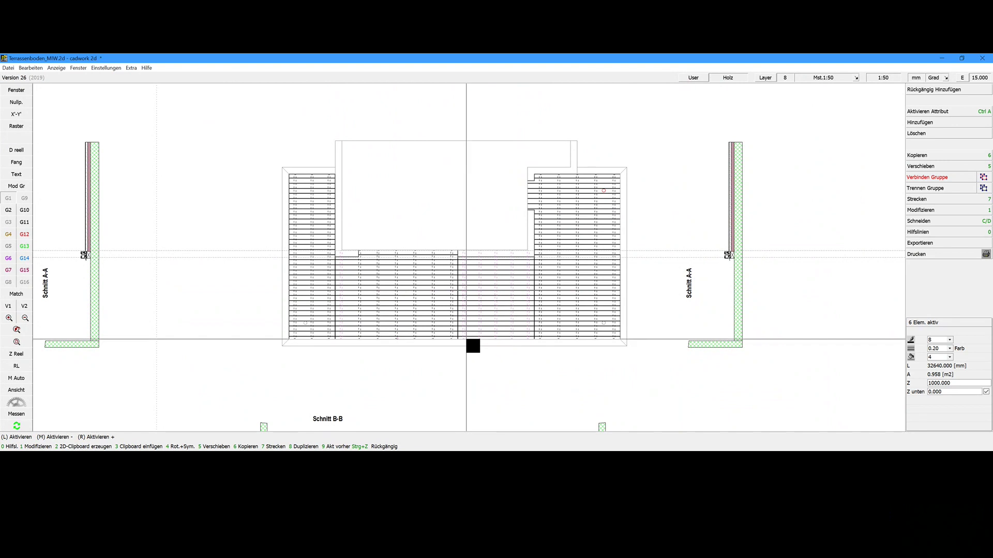
{"action": "scroll", "coordinate": [467, 263], "scroll_direction": "up", "scroll_amount": 2}
{"action": "scroll", "coordinate": [468, 261], "scroll_direction": "up", "scroll_amount": 1}
{"action": "scroll", "coordinate": [468, 259], "scroll_direction": "up", "scroll_amount": 1}
{"action": "scroll", "coordinate": [468, 258], "scroll_direction": "up", "scroll_amount": 1}
{"action": "key", "text": "c"}
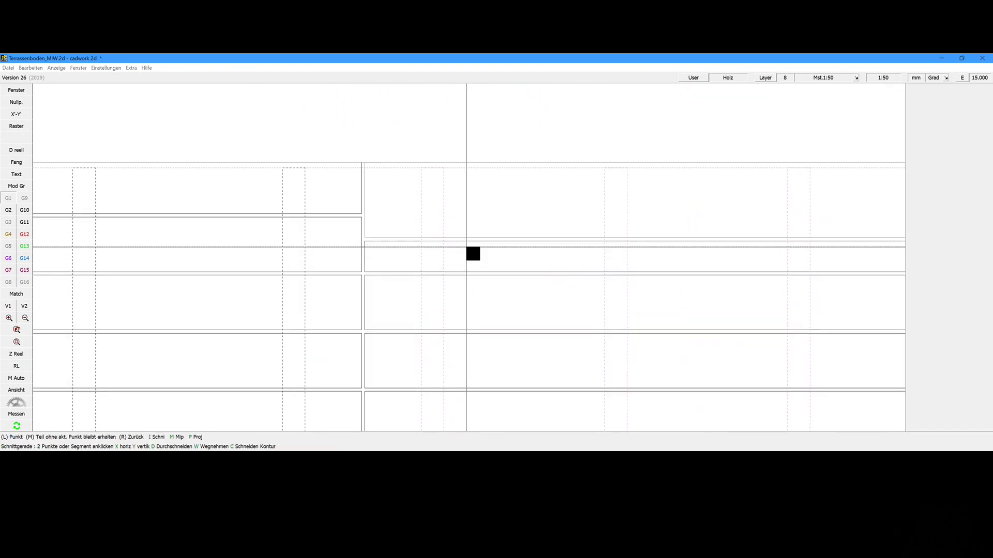
{"action": "left_click", "coordinate": [466, 248]}
{"action": "scroll", "coordinate": [468, 251], "scroll_direction": "down", "scroll_amount": 1}
{"action": "scroll", "coordinate": [470, 254], "scroll_direction": "down", "scroll_amount": 1}
{"action": "scroll", "coordinate": [467, 255], "scroll_direction": "down", "scroll_amount": 1}
{"action": "scroll", "coordinate": [457, 259], "scroll_direction": "down", "scroll_amount": 1}
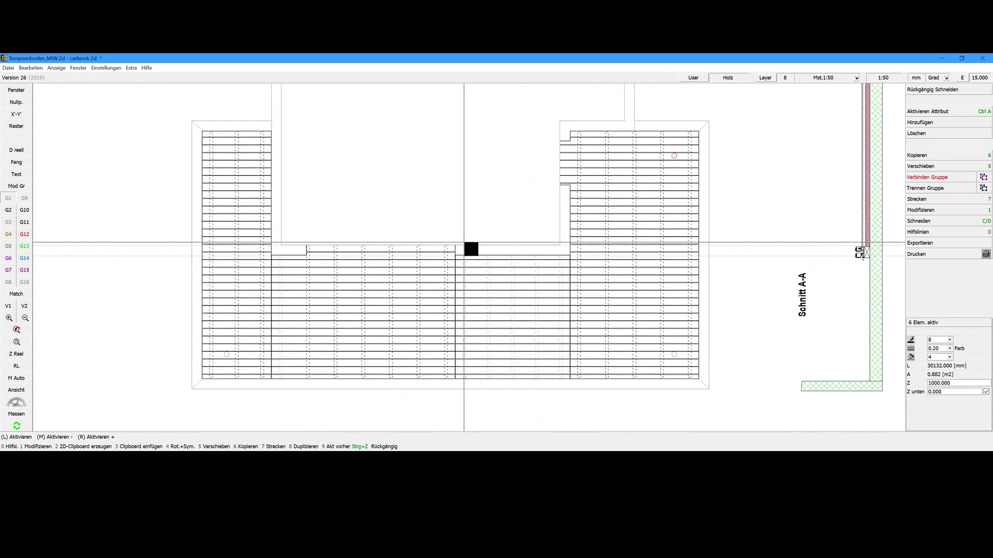
{"action": "left_click", "coordinate": [414, 239]}
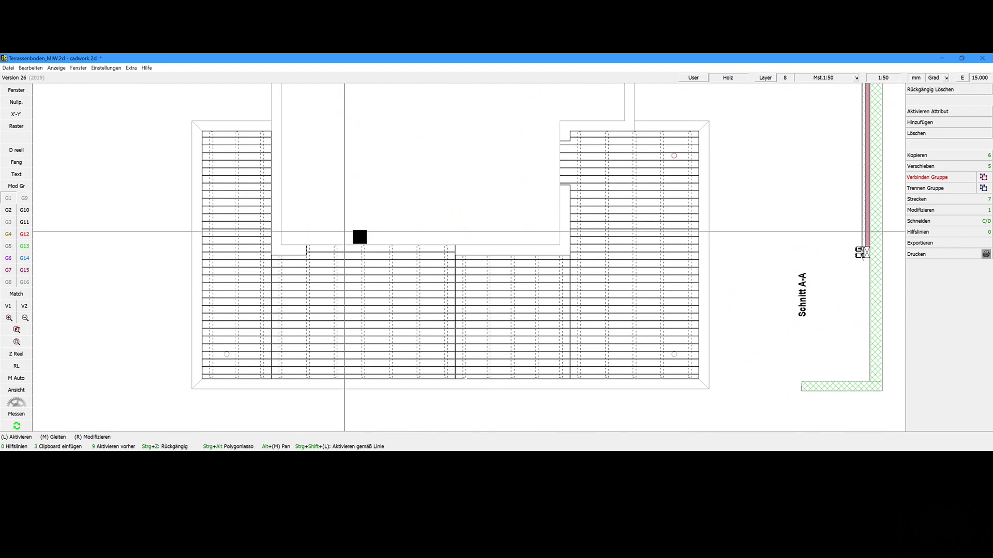
Step: Move the deck board beside the cutout corner to its new position
{"action": "scroll", "coordinate": [305, 268], "scroll_direction": "up", "scroll_amount": 3}
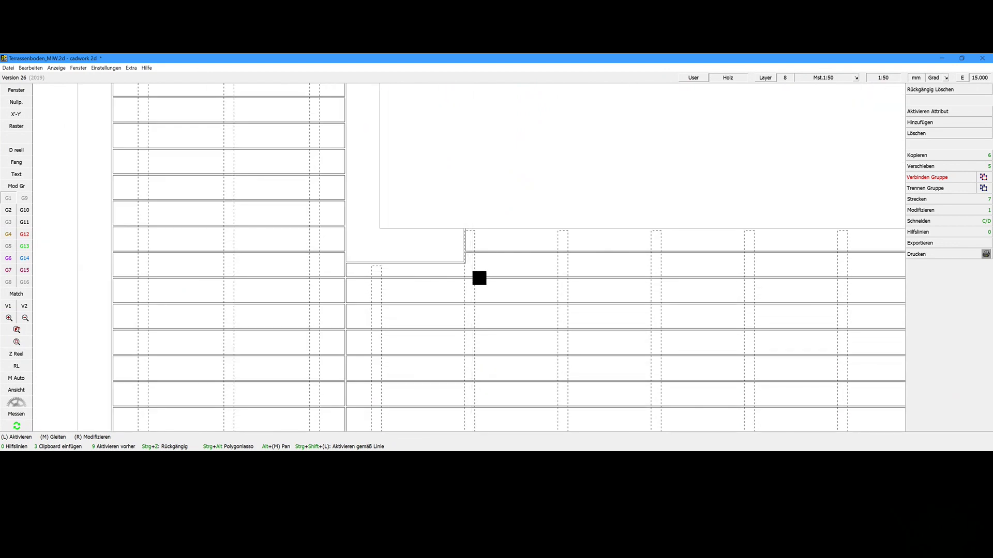
{"action": "left_click", "coordinate": [475, 267]}
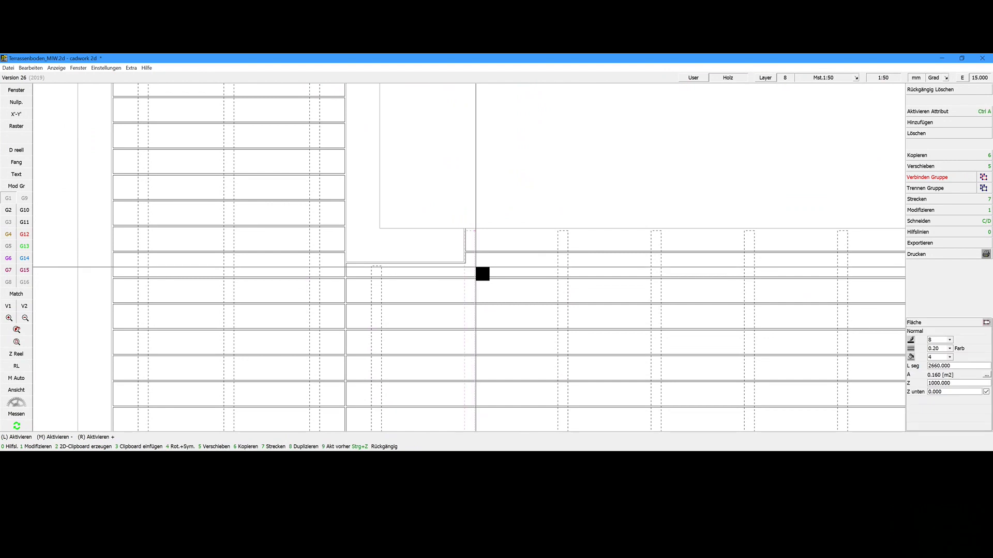
{"action": "scroll", "coordinate": [475, 264], "scroll_direction": "up", "scroll_amount": 2}
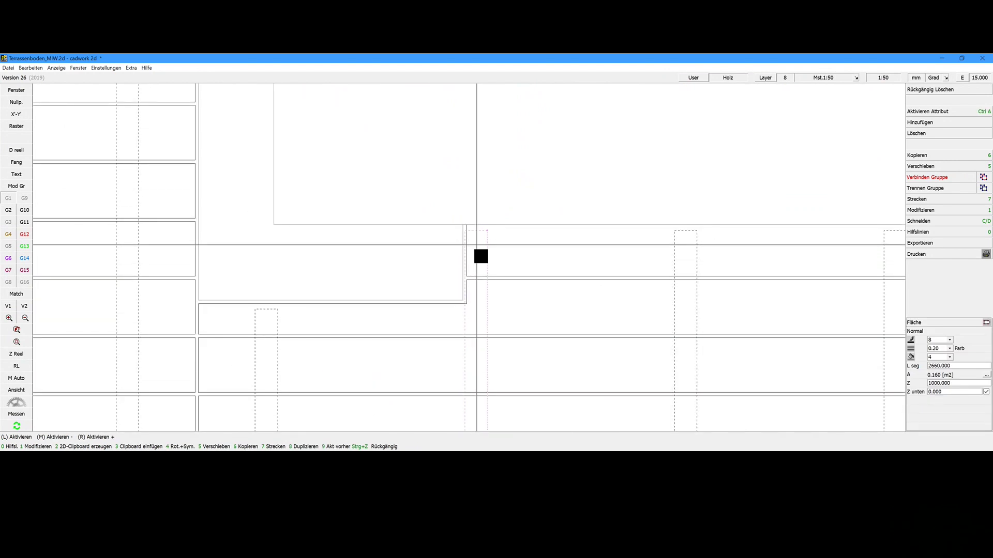
{"action": "scroll", "coordinate": [476, 245], "scroll_direction": "down", "scroll_amount": 2}
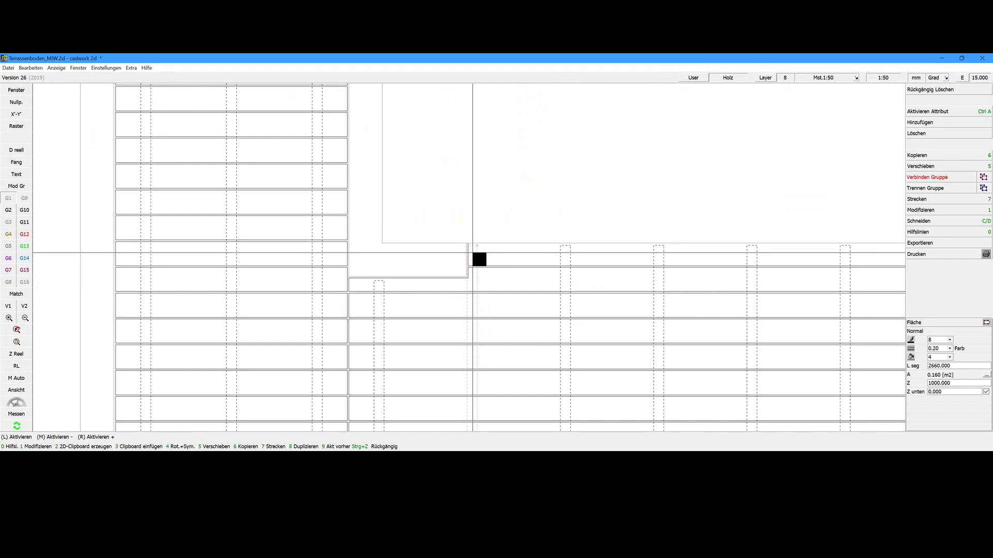
{"action": "key", "text": "6"}
{"action": "left_click", "coordinate": [476, 245]}
{"action": "scroll", "coordinate": [479, 268], "scroll_direction": "down", "scroll_amount": 2}
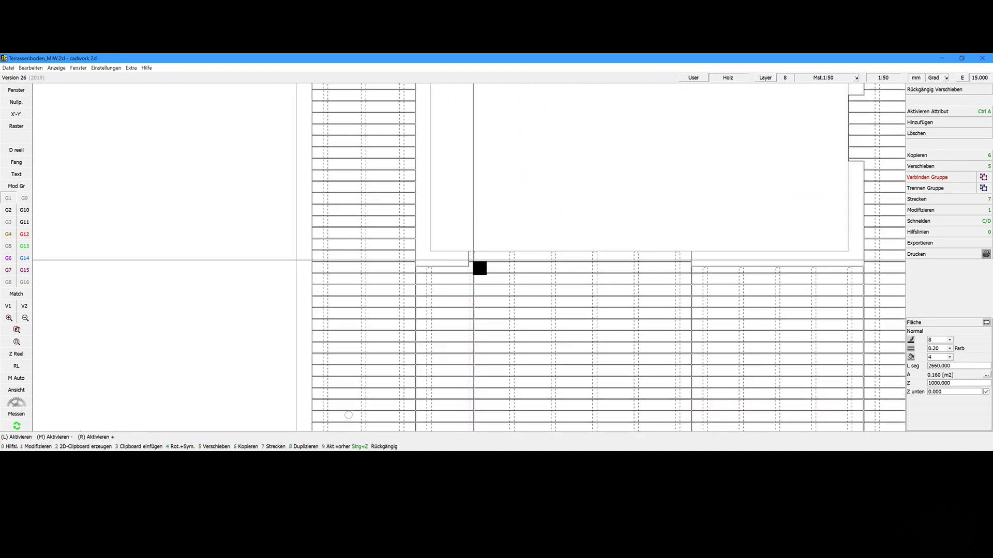
{"action": "scroll", "coordinate": [479, 268], "scroll_direction": "down", "scroll_amount": 2}
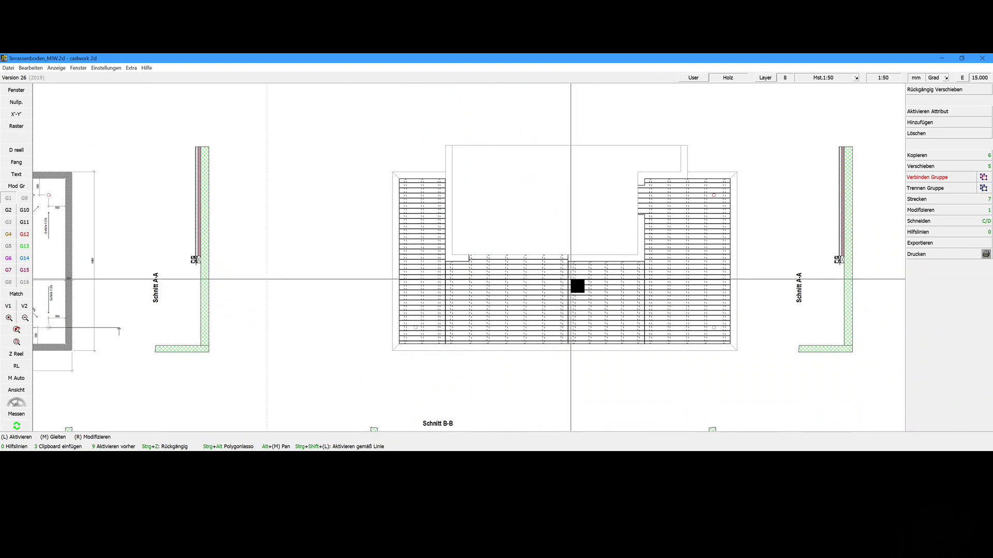
{"action": "scroll", "coordinate": [580, 276], "scroll_direction": "up", "scroll_amount": 2}
Step: Copy a dashed joint marker onto the boards at the cutout
{"action": "scroll", "coordinate": [529, 155], "scroll_direction": "up", "scroll_amount": 2}
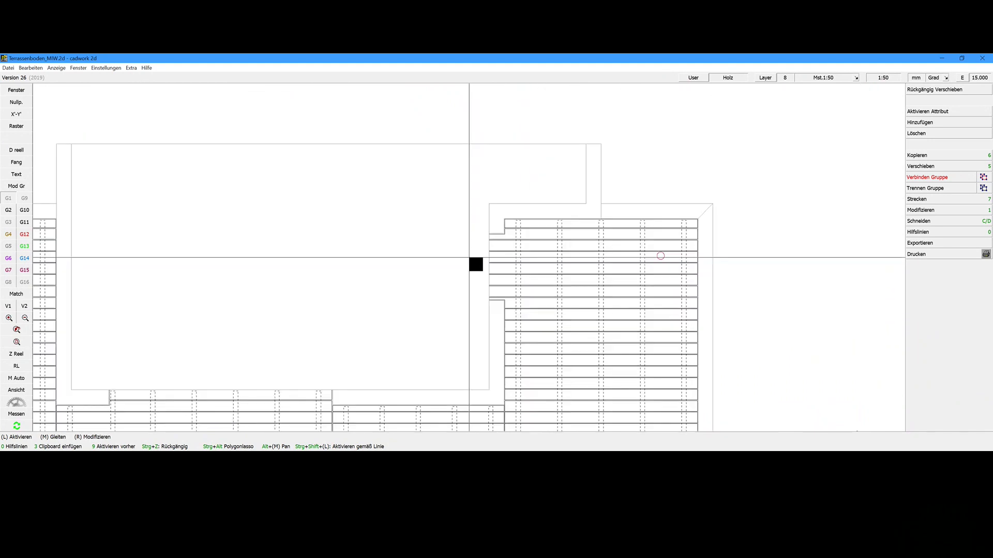
{"action": "scroll", "coordinate": [469, 261], "scroll_direction": "up", "scroll_amount": 1}
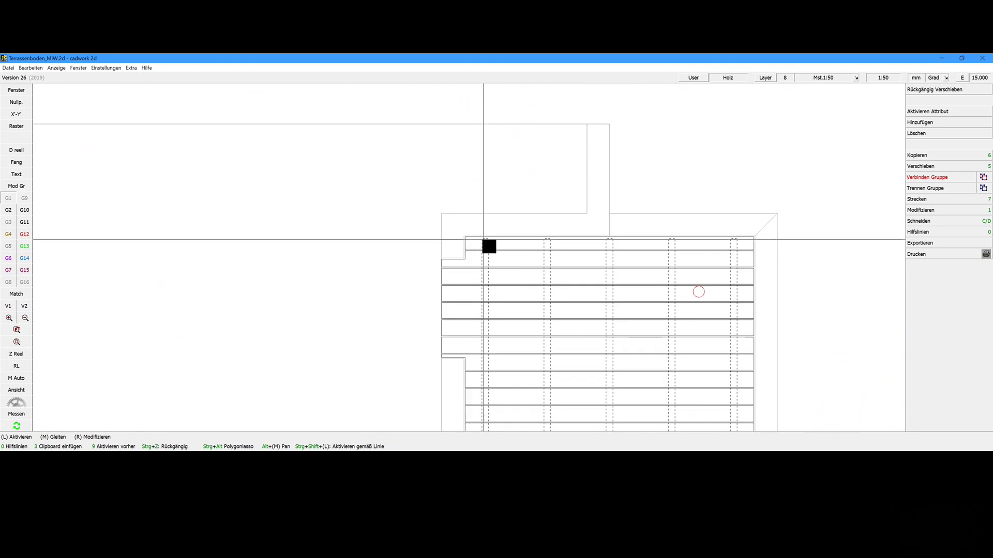
{"action": "left_click", "coordinate": [482, 240]}
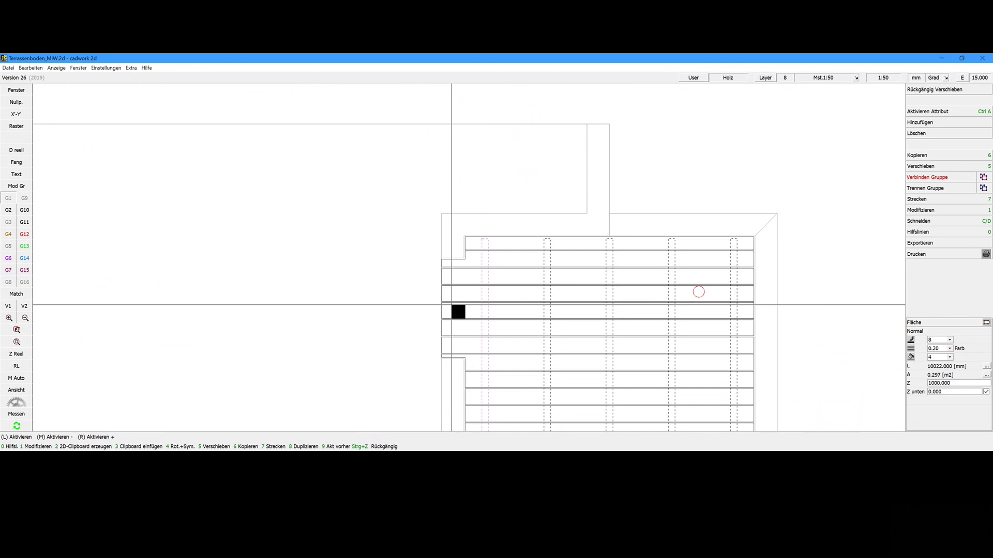
{"action": "key", "text": "6"}
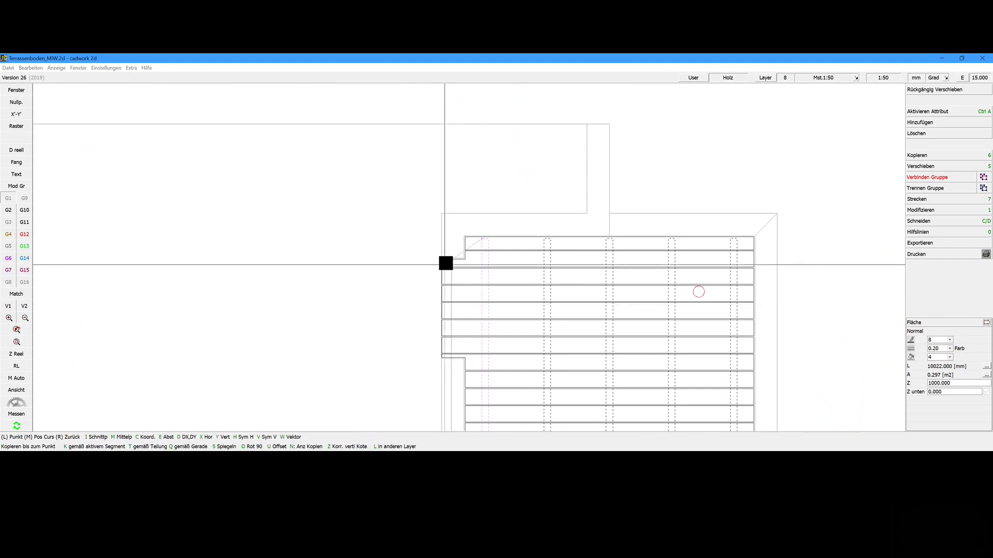
{"action": "scroll", "coordinate": [455, 263], "scroll_direction": "up", "scroll_amount": 1}
{"action": "left_click", "coordinate": [466, 273]}
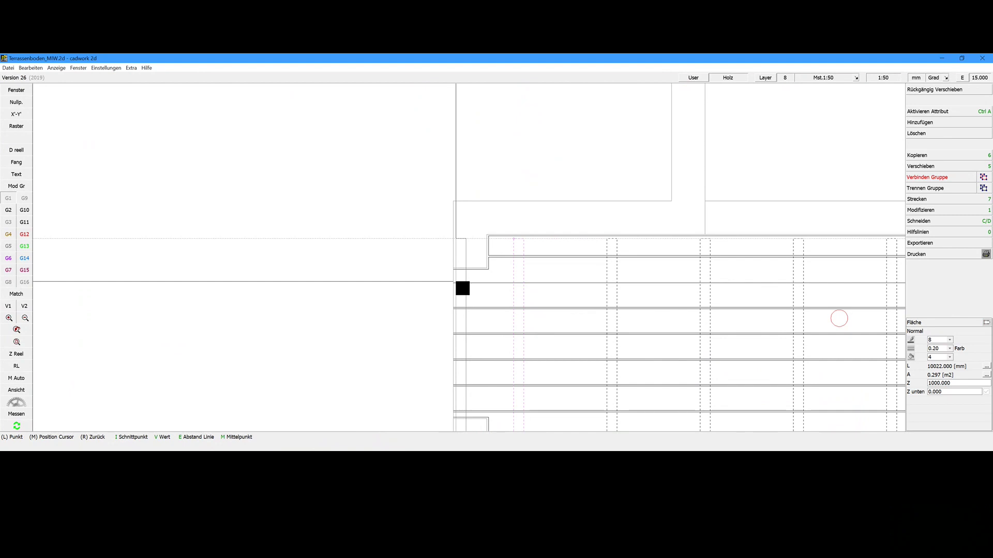
{"action": "left_click", "coordinate": [455, 282]}
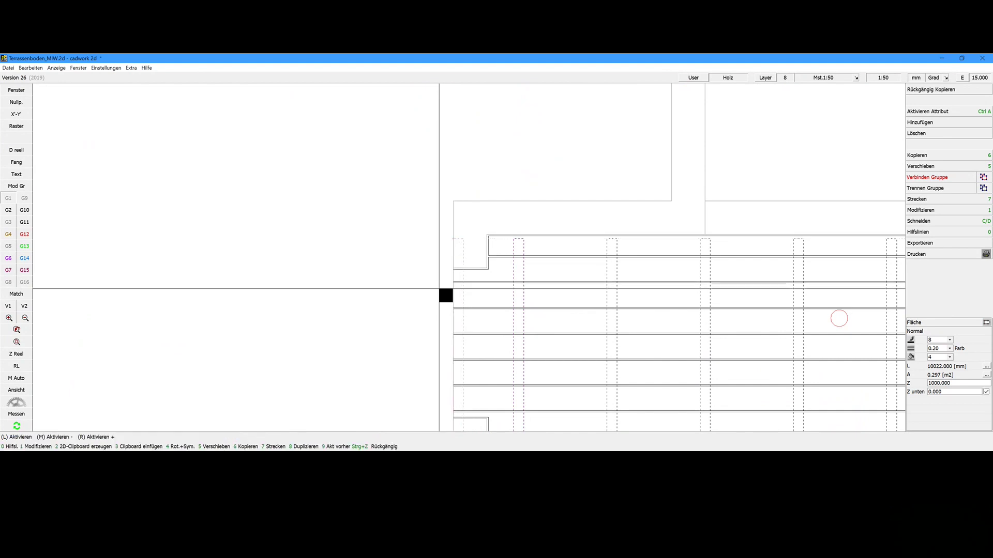
Step: Shift the copied marker by an offset of 150
{"action": "key", "text": "6"}
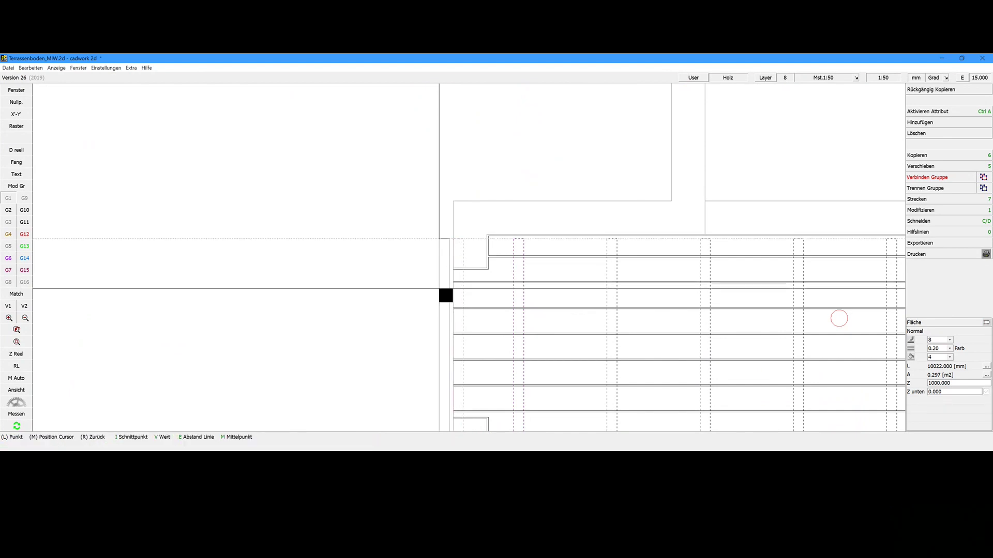
{"action": "key", "text": "v"}
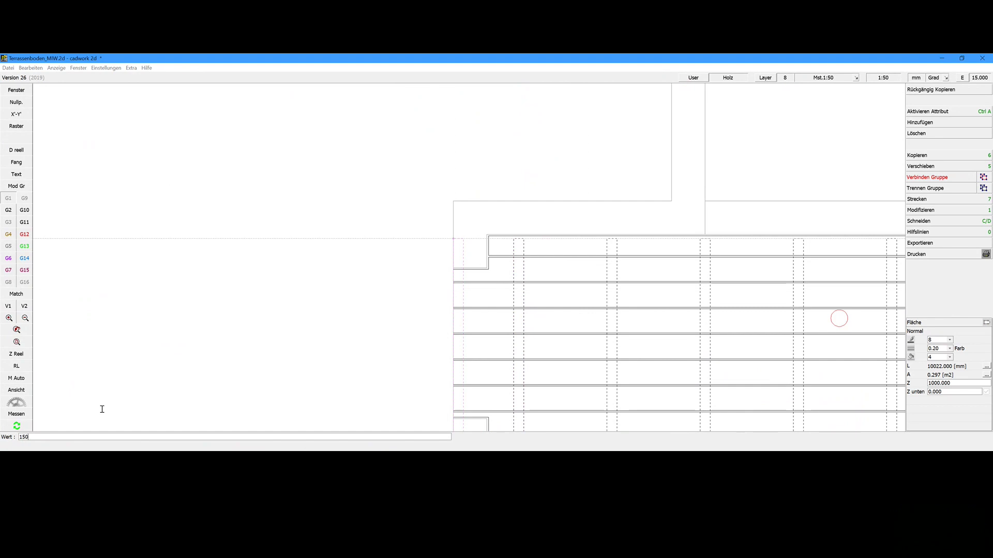
{"action": "key", "text": "Return"}
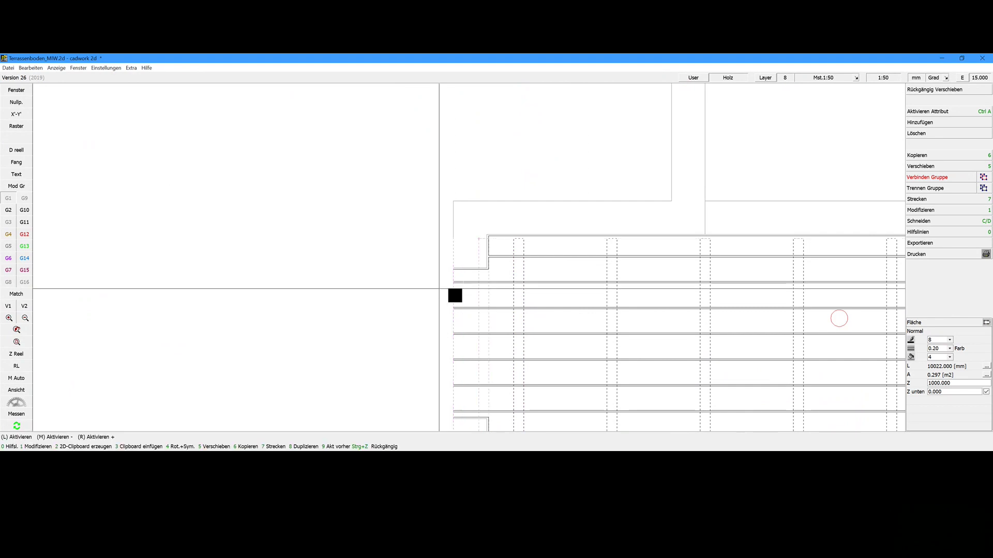
{"action": "scroll", "coordinate": [455, 296], "scroll_direction": "up", "scroll_amount": 1}
{"action": "scroll", "coordinate": [474, 264], "scroll_direction": "up", "scroll_amount": 1}
Step: Place a 15 mm parallel helper line at the notch
{"action": "key", "text": "0"}
{"action": "scroll", "coordinate": [470, 247], "scroll_direction": "down", "scroll_amount": 1}
{"action": "scroll", "coordinate": [468, 263], "scroll_direction": "down", "scroll_amount": 1}
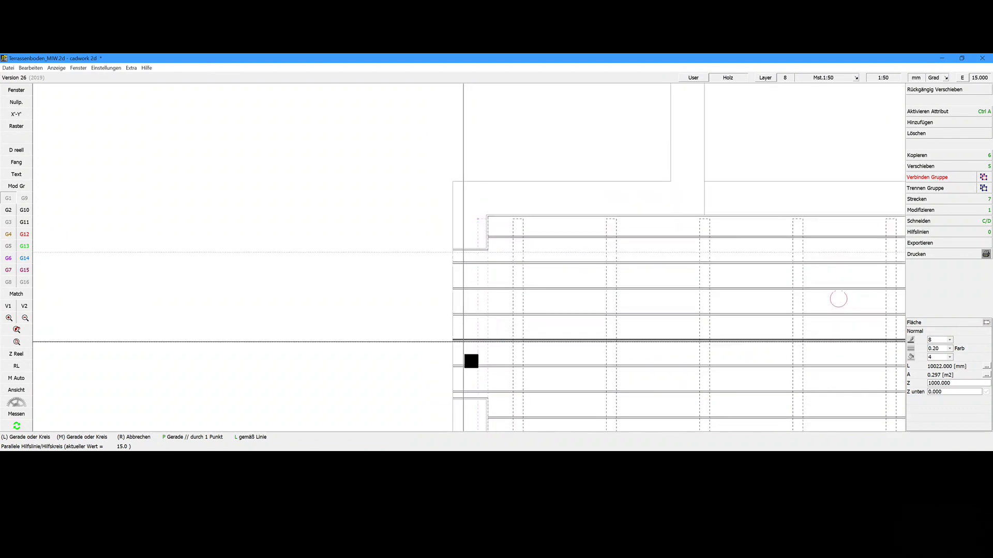
{"action": "scroll", "coordinate": [474, 263], "scroll_direction": "up", "scroll_amount": 2}
{"action": "scroll", "coordinate": [474, 269], "scroll_direction": "up", "scroll_amount": 2}
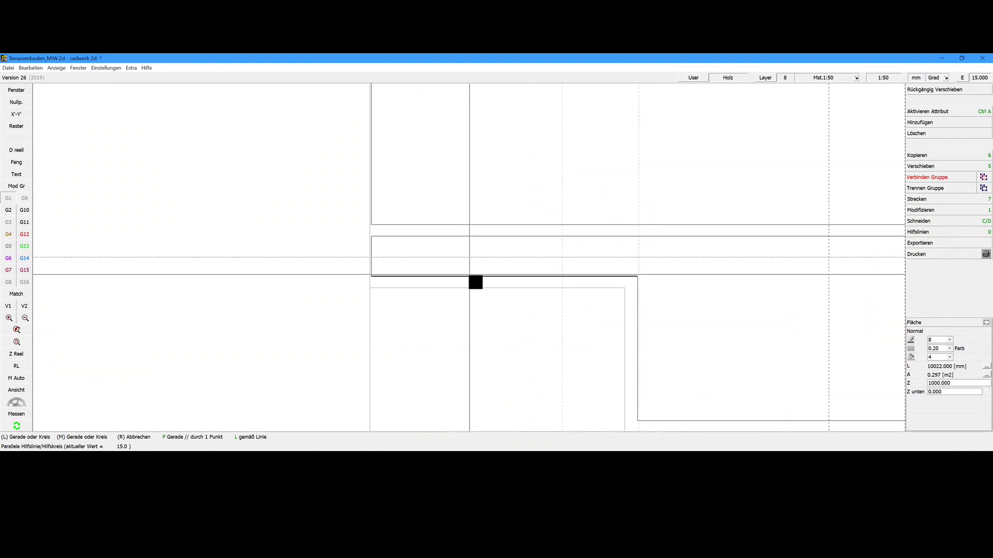
{"action": "left_click", "coordinate": [475, 275]}
{"action": "scroll", "coordinate": [475, 269], "scroll_direction": "down", "scroll_amount": 1}
{"action": "scroll", "coordinate": [478, 262], "scroll_direction": "up", "scroll_amount": 1}
{"action": "scroll", "coordinate": [479, 261], "scroll_direction": "up", "scroll_amount": 1}
{"action": "scroll", "coordinate": [475, 263], "scroll_direction": "up", "scroll_amount": 1}
{"action": "scroll", "coordinate": [476, 264], "scroll_direction": "up", "scroll_amount": 1}
{"action": "scroll", "coordinate": [481, 265], "scroll_direction": "up", "scroll_amount": 1}
{"action": "scroll", "coordinate": [479, 258], "scroll_direction": "down", "scroll_amount": 1}
Step: Cut the decking board along the helper line at the notch
{"action": "key", "text": "c"}
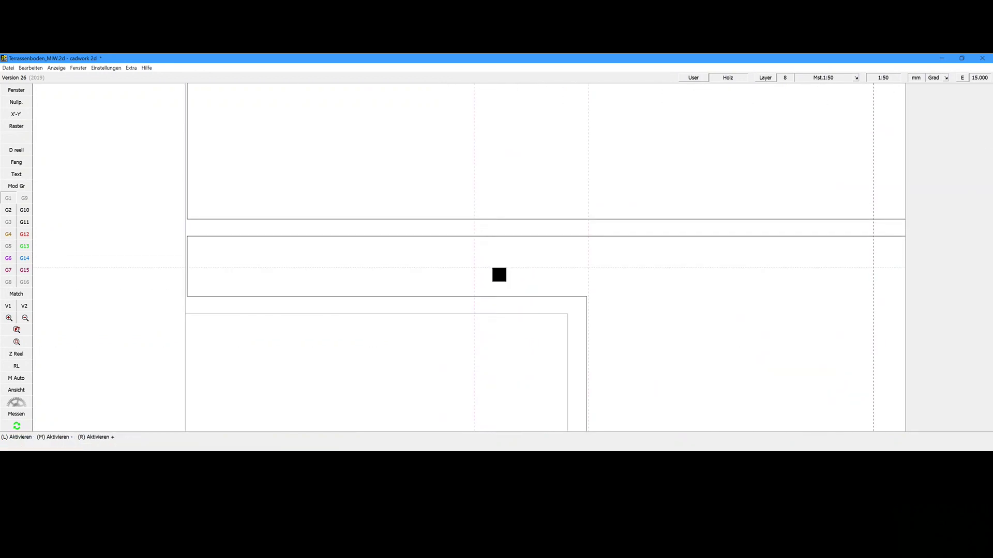
{"action": "left_click", "coordinate": [492, 268]}
{"action": "scroll", "coordinate": [480, 262], "scroll_direction": "down", "scroll_amount": 1}
{"action": "scroll", "coordinate": [484, 253], "scroll_direction": "down", "scroll_amount": 1}
{"action": "scroll", "coordinate": [480, 246], "scroll_direction": "down", "scroll_amount": 2}
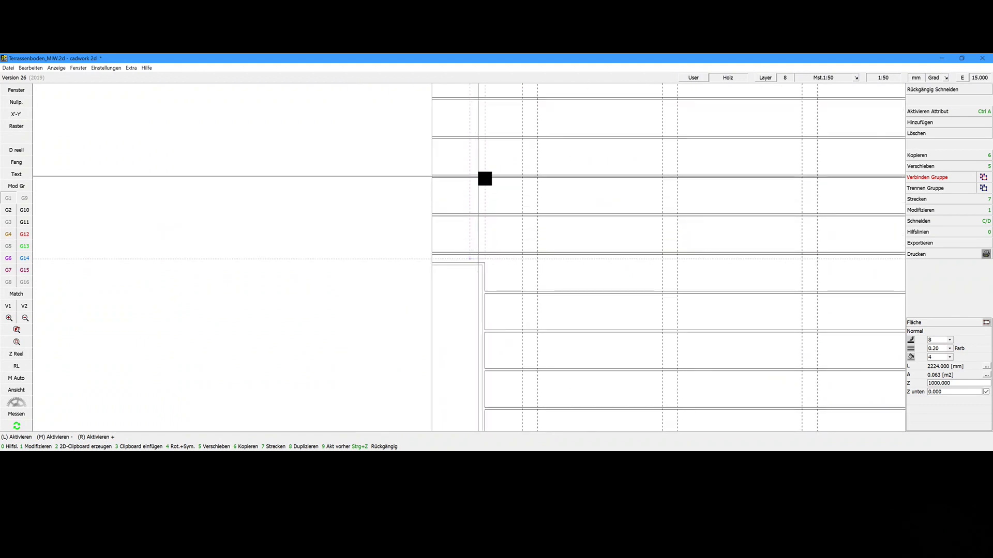
{"action": "scroll", "coordinate": [481, 192], "scroll_direction": "down", "scroll_amount": 1}
{"action": "scroll", "coordinate": [476, 262], "scroll_direction": "up", "scroll_amount": 2}
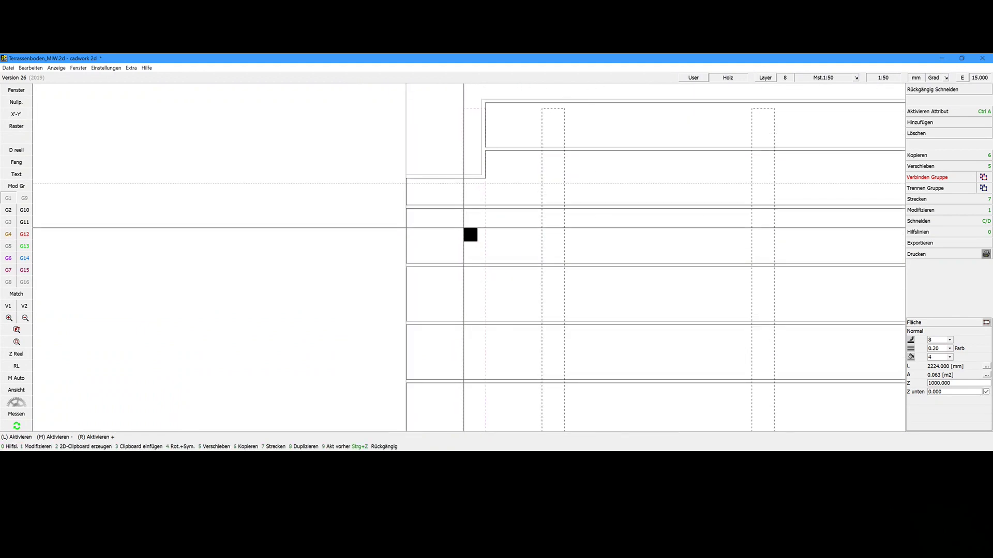
{"action": "middle_click_drag", "start_coordinate": [470, 233], "coordinate": [486, 192]}
{"action": "key", "text": "c"}
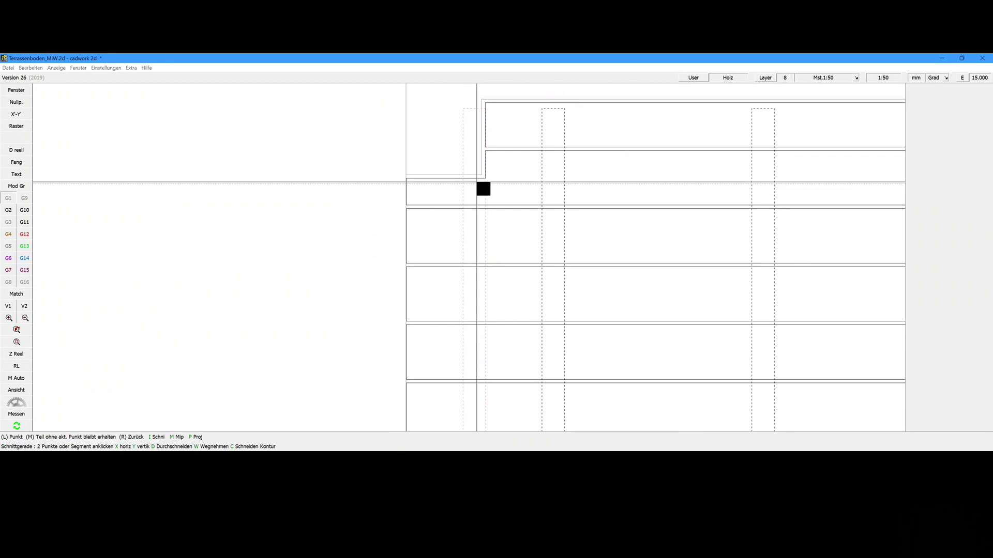
{"action": "right_click", "coordinate": [484, 187]}
{"action": "scroll", "coordinate": [475, 246], "scroll_direction": "down", "scroll_amount": 2}
{"action": "scroll", "coordinate": [473, 347], "scroll_direction": "down", "scroll_amount": 1}
{"action": "scroll", "coordinate": [475, 305], "scroll_direction": "up", "scroll_amount": 1}
{"action": "scroll", "coordinate": [474, 261], "scroll_direction": "up", "scroll_amount": 2}
{"action": "scroll", "coordinate": [470, 267], "scroll_direction": "up", "scroll_amount": 2}
{"action": "scroll", "coordinate": [470, 269], "scroll_direction": "down", "scroll_amount": 1}
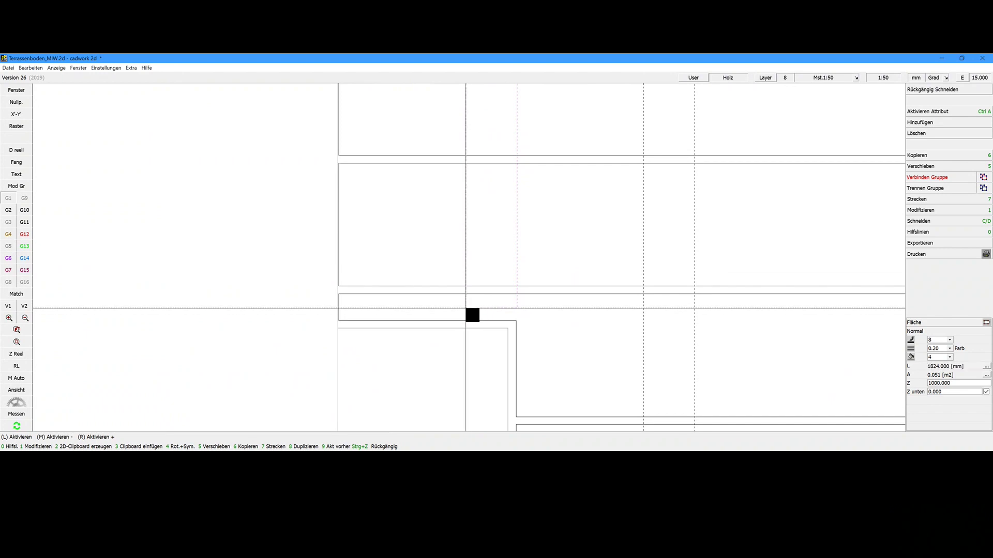
Step: Stretch the 1824 mm board end, selected by lasso, to the notch corner
{"action": "key", "text": "7"}
{"action": "left_click_drag", "start_coordinate": [458, 305], "coordinate": [539, 329]}
{"action": "left_click", "coordinate": [519, 326]}
{"action": "left_click", "coordinate": [520, 329]}
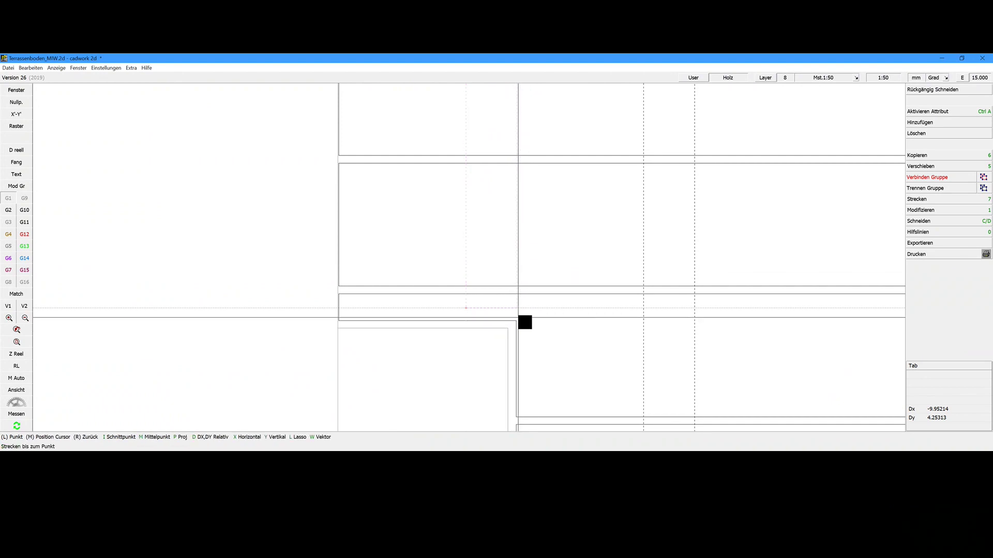
{"action": "left_click", "coordinate": [513, 310]}
{"action": "left_click_drag", "start_coordinate": [443, 293], "coordinate": [517, 313]}
{"action": "left_click", "coordinate": [547, 326]}
{"action": "left_click", "coordinate": [516, 321]}
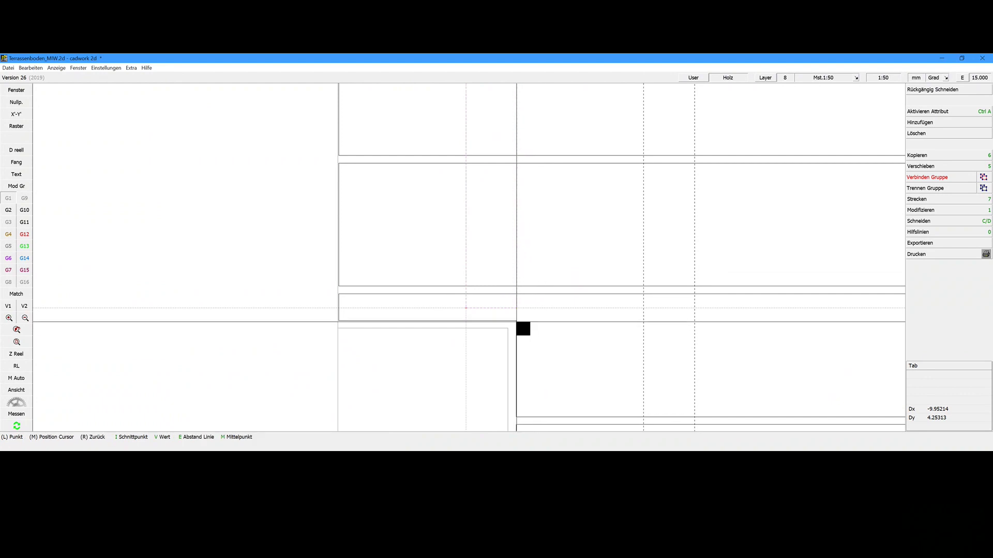